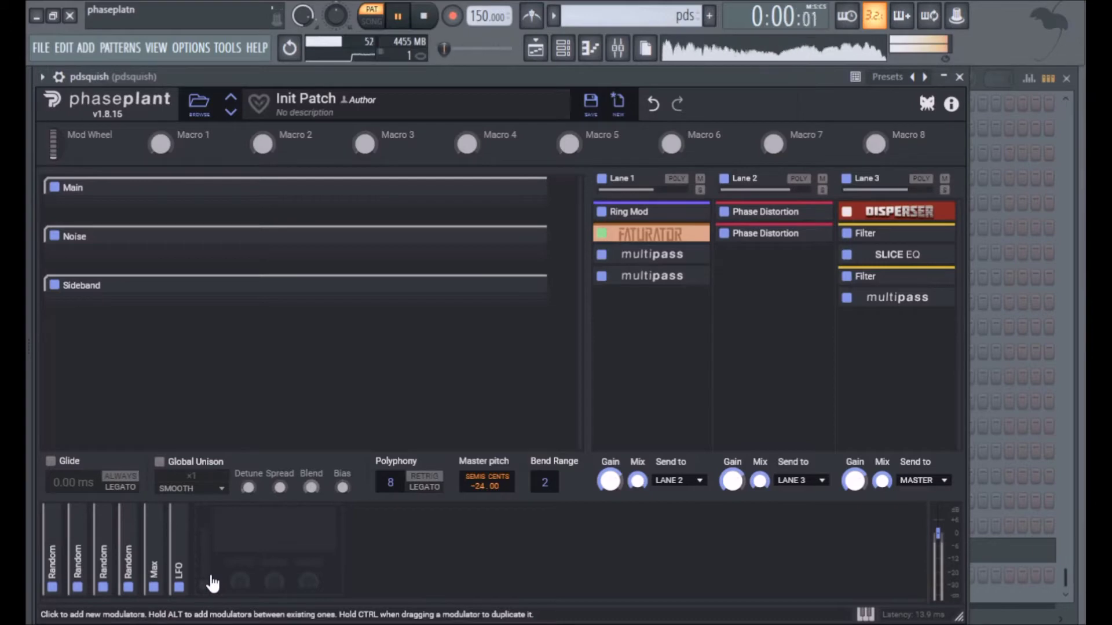
- Stop playback and expand both Phase Distortion effects in Lane 2
key(space)
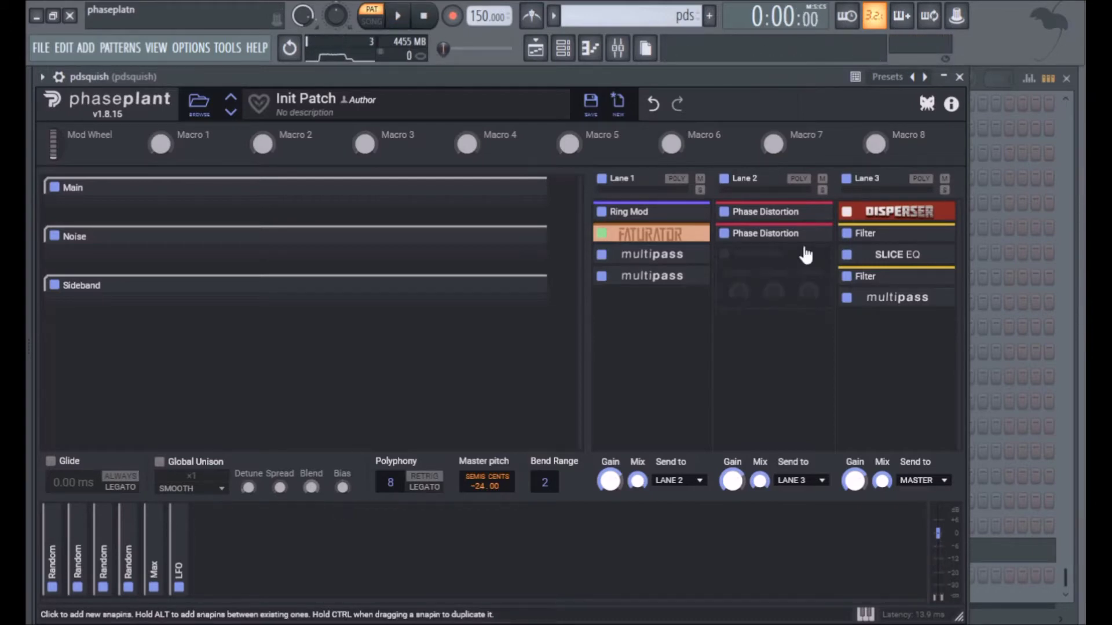
click(817, 239)
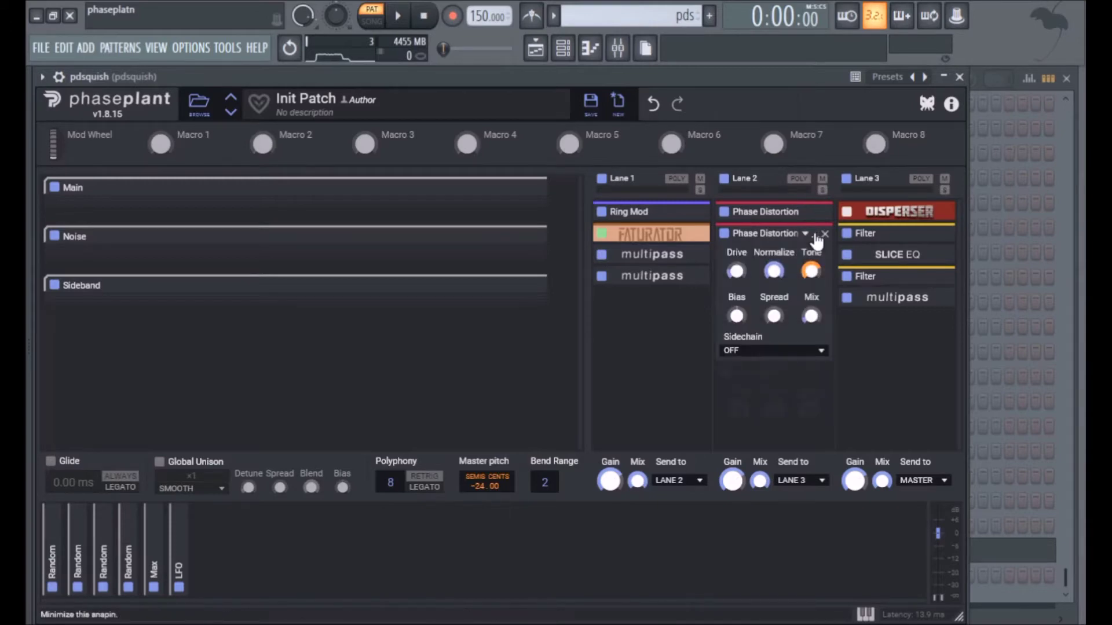
click(816, 213)
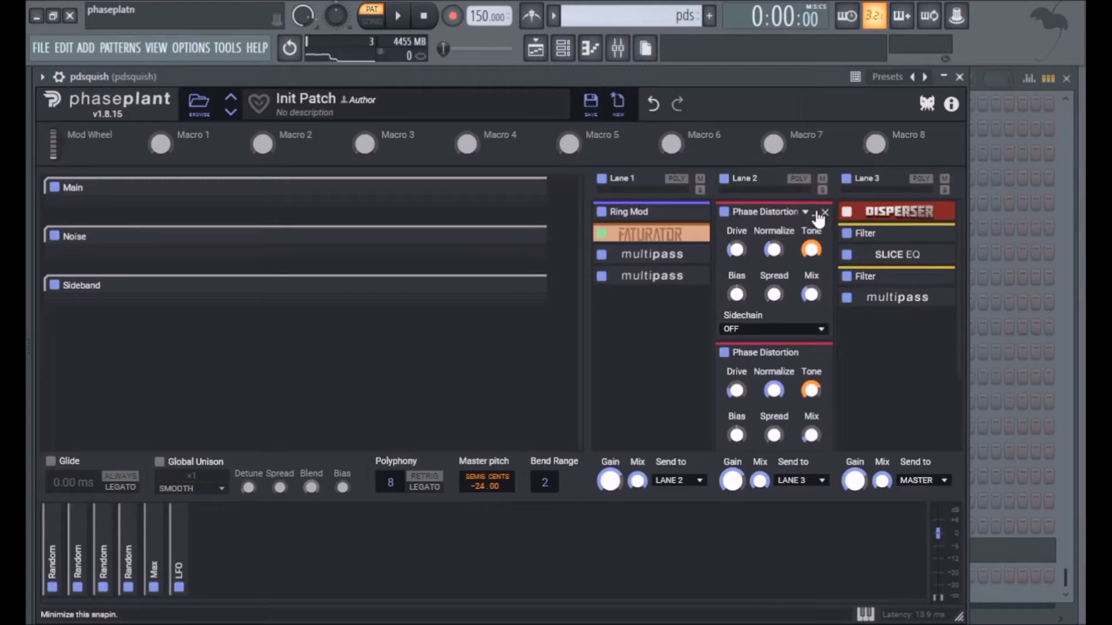
- Audition the patch with both Lane 2 Phase Distortion effects bypassed, and re-enable them after stopping playback
click(725, 212)
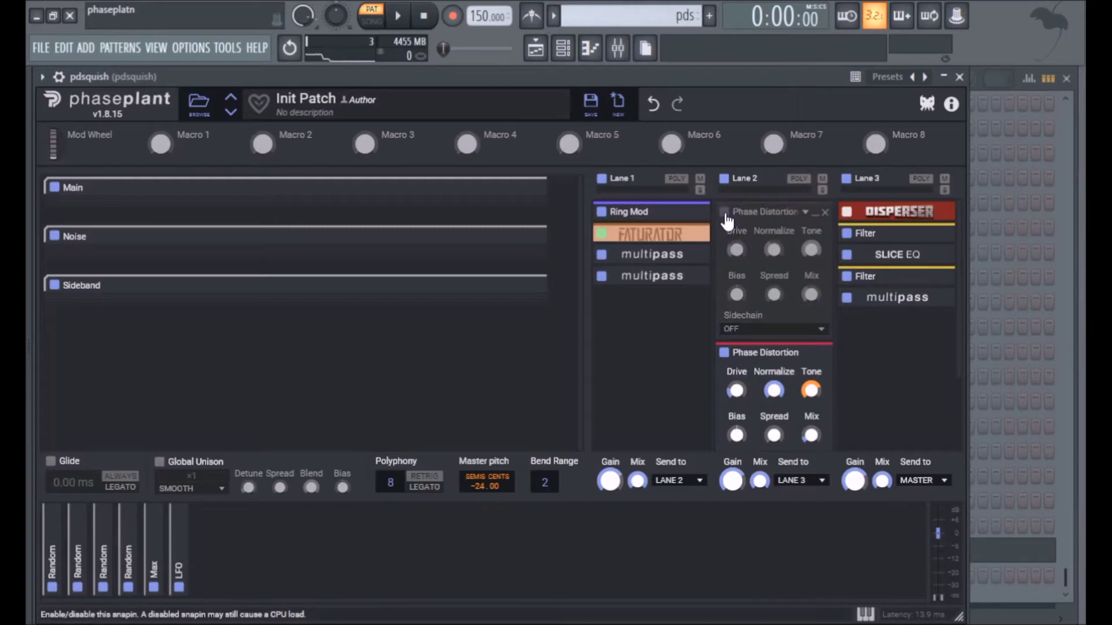
click(724, 353)
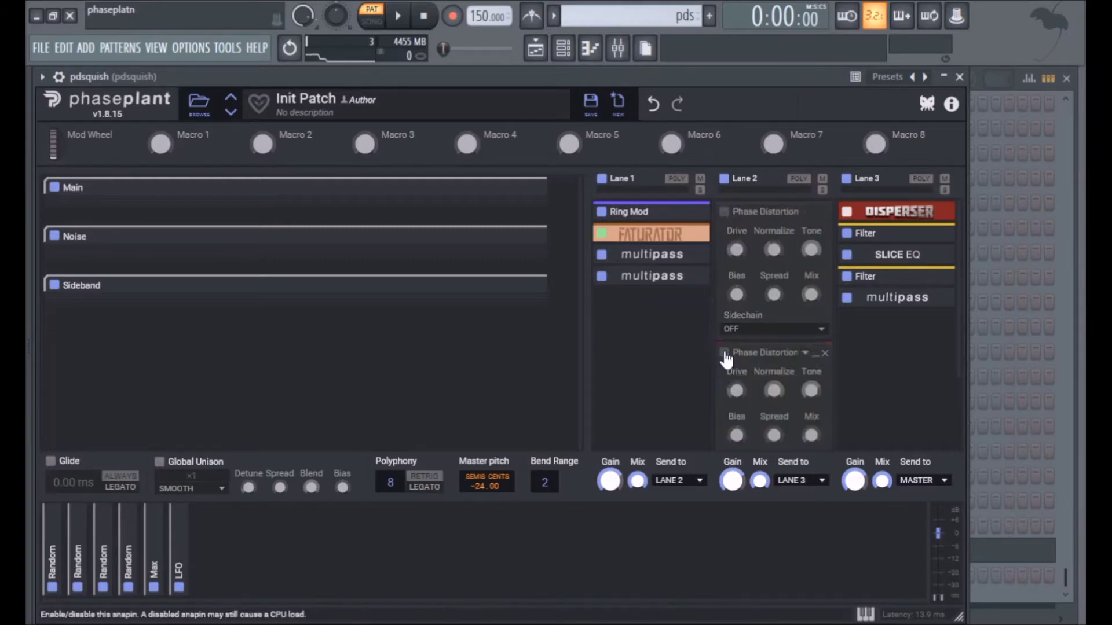
click(410, 19)
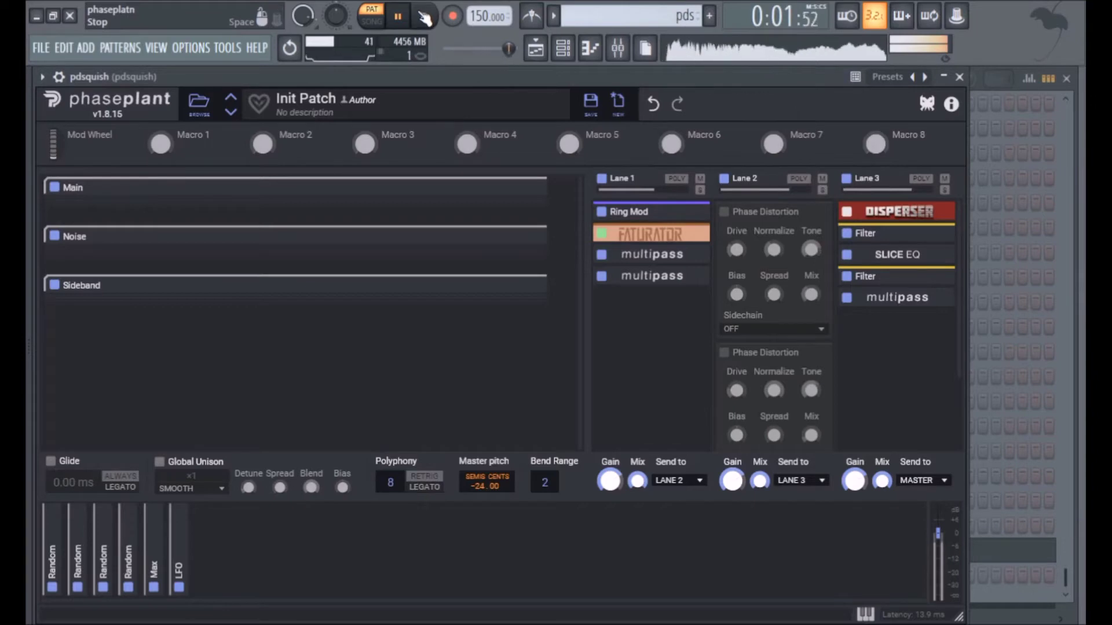
click(424, 18)
click(723, 211)
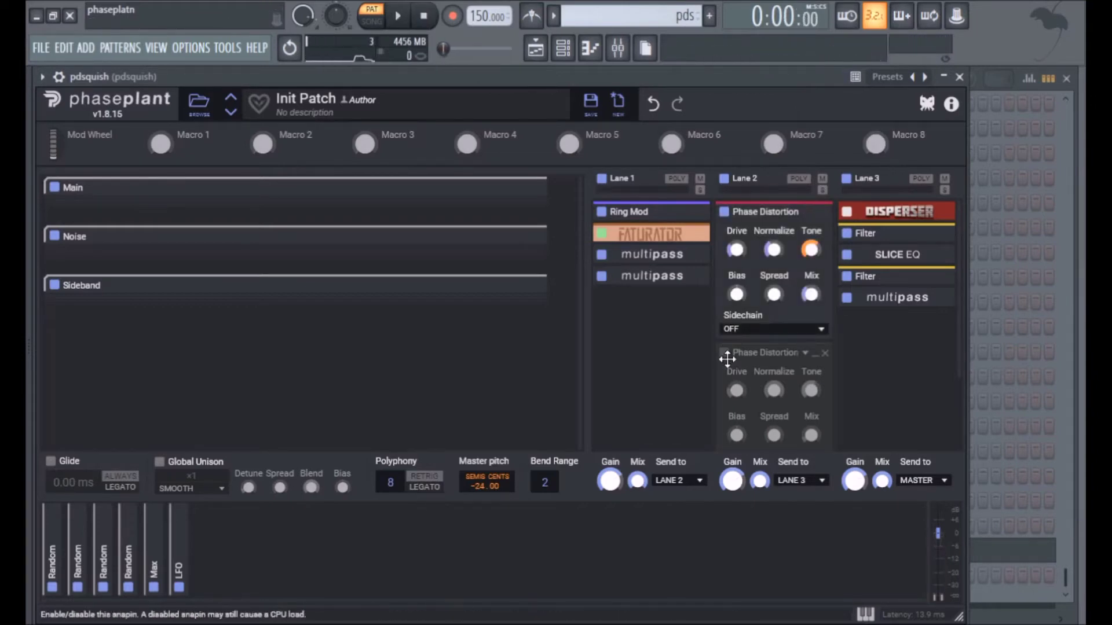
click(725, 353)
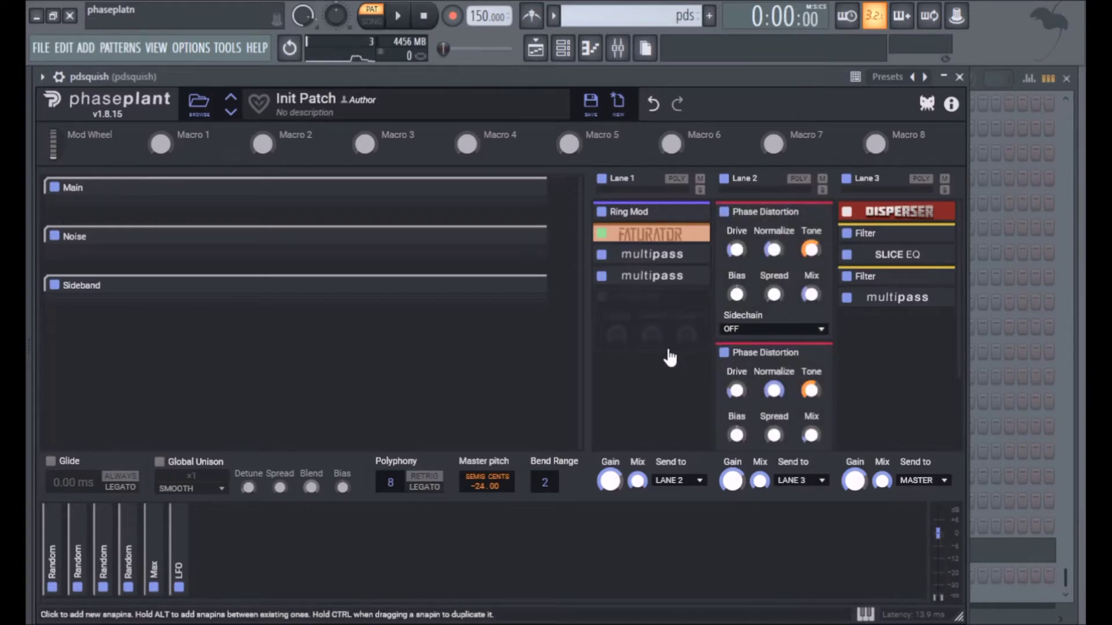
- Check the Mix values of the two Phase Distortion effects in Lane 2
double_click(812, 295)
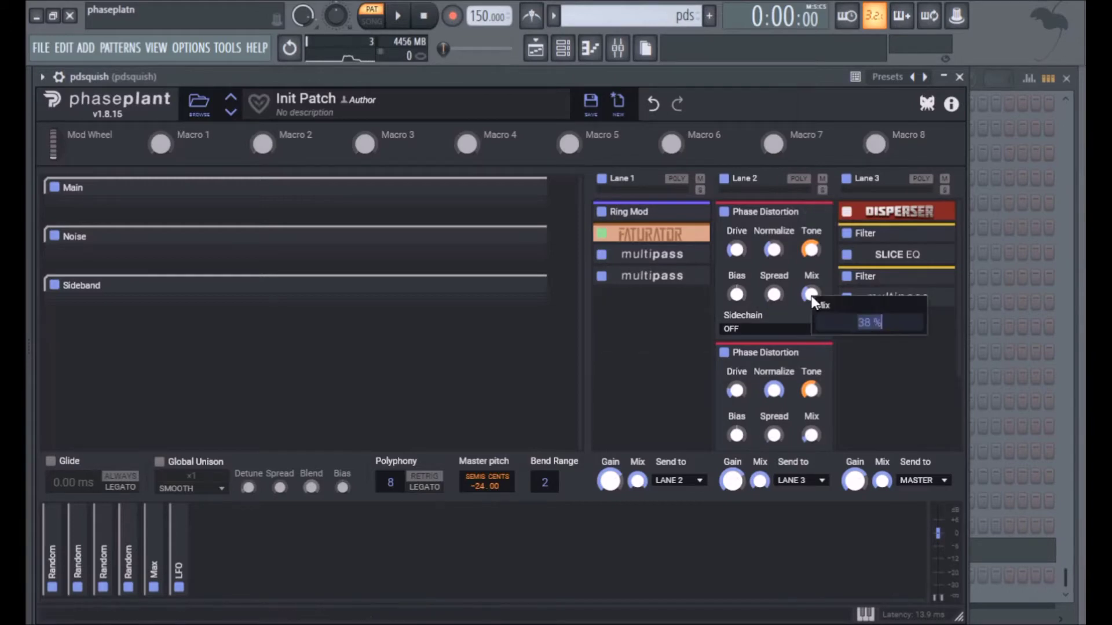
double_click(811, 435)
double_click(815, 435)
click(860, 408)
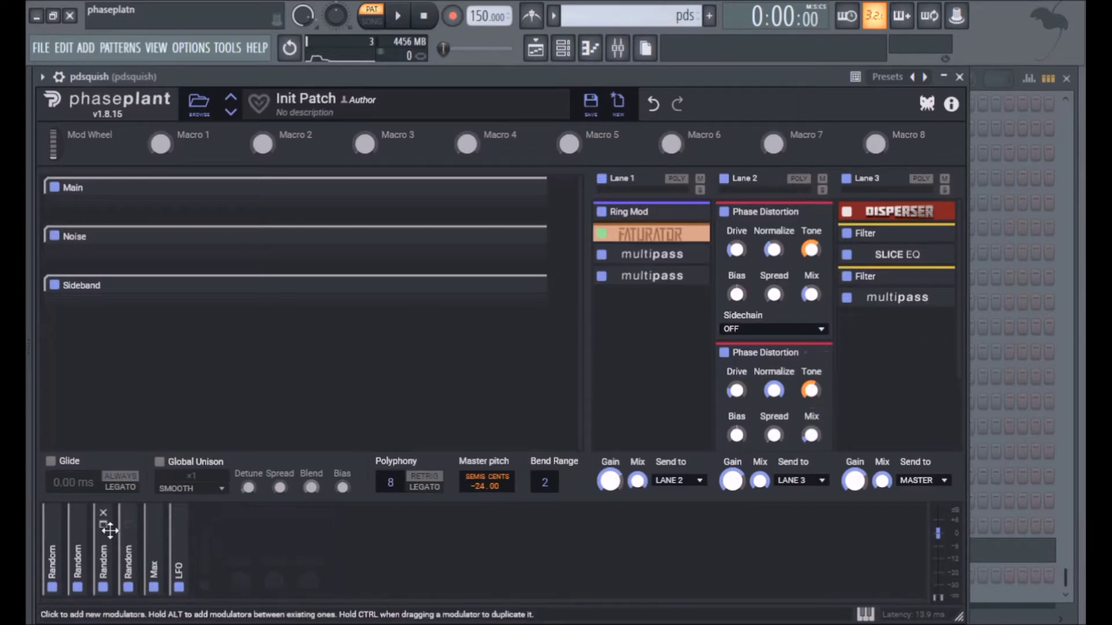
- Expand the four Random modulators and collapse both Phase Distortion effects in Lane 2
click(128, 525)
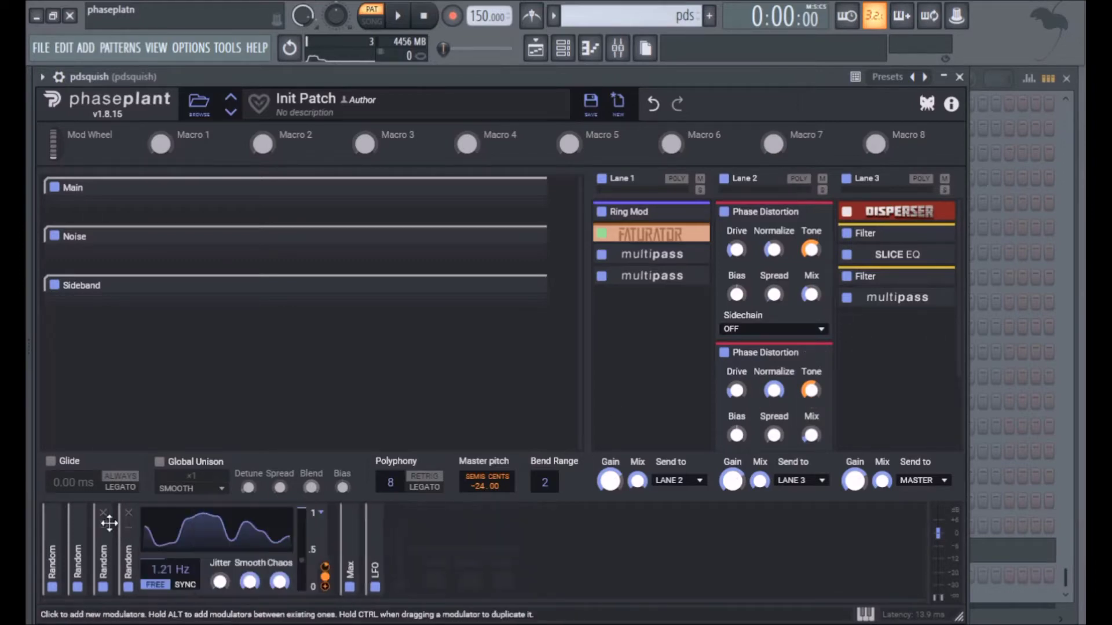
click(103, 525)
click(78, 526)
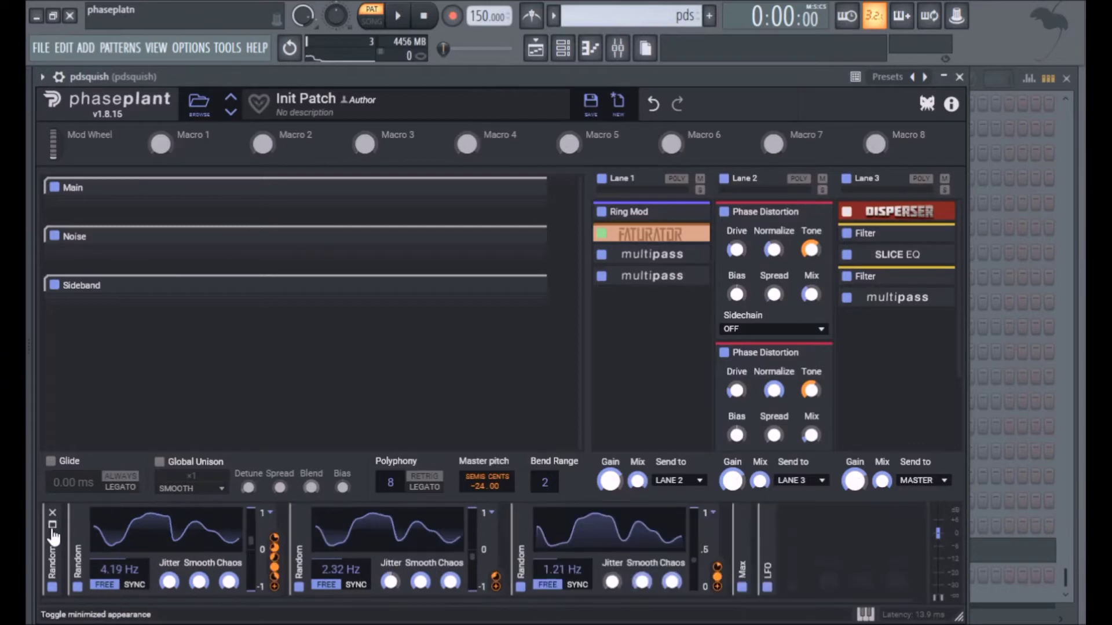
click(52, 527)
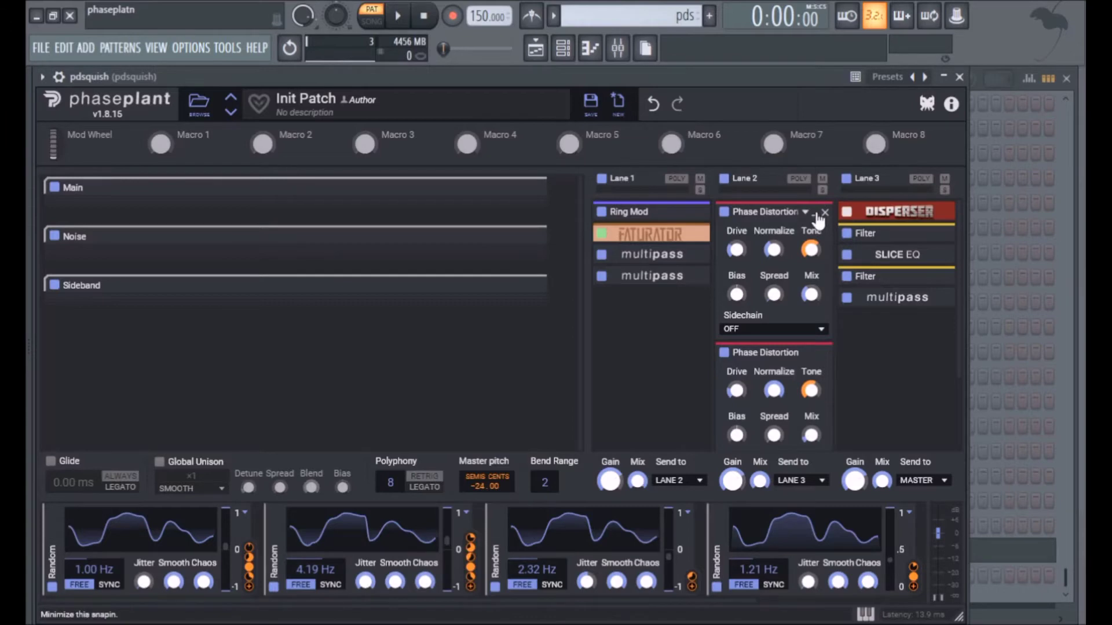
click(815, 215)
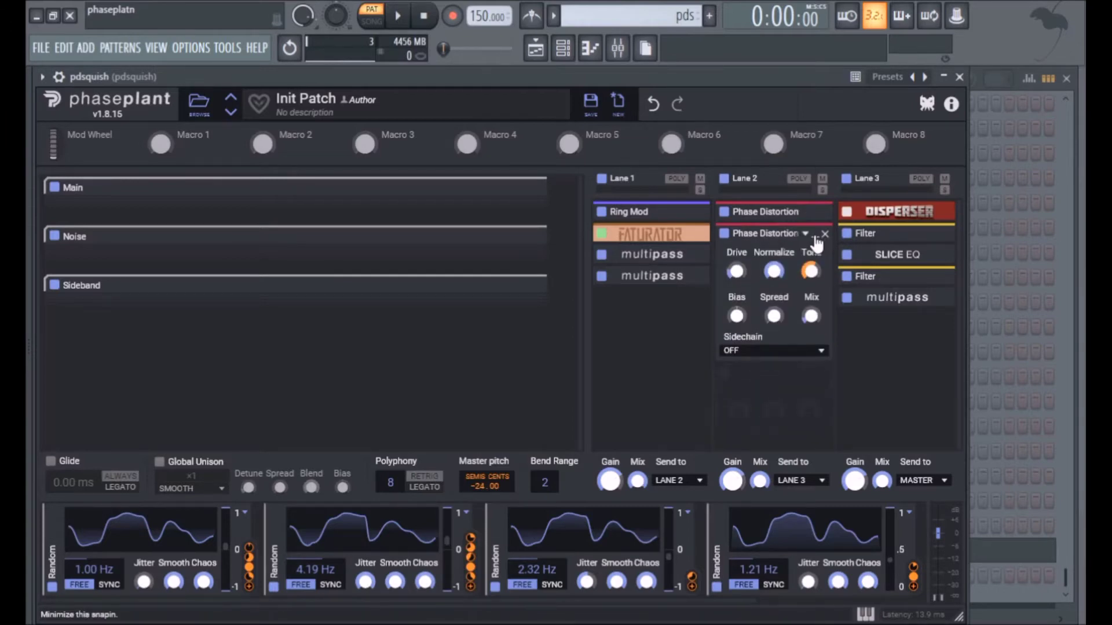
click(815, 235)
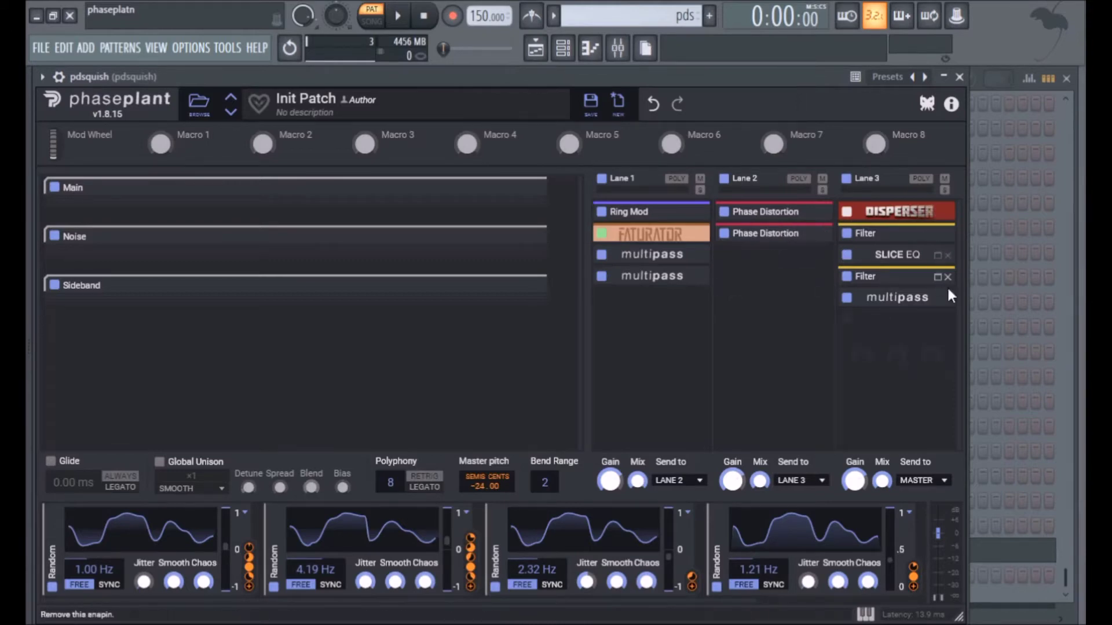
- Open the Multipass of Lane 3 in its editor, examine its band and Post FX effects, and close it
click(938, 304)
click(943, 326)
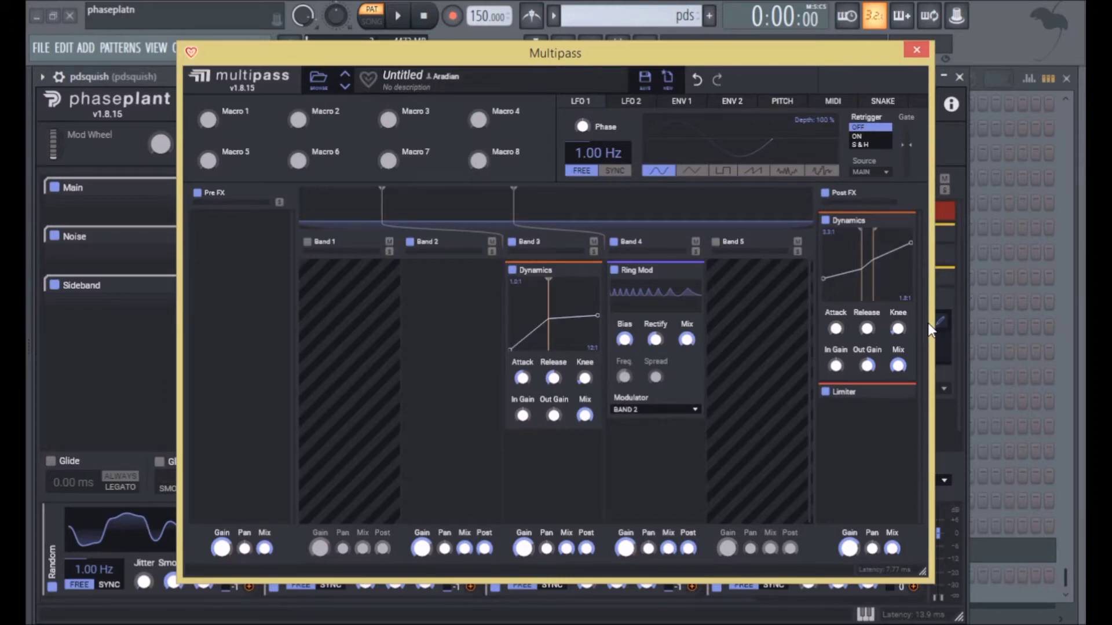
click(919, 48)
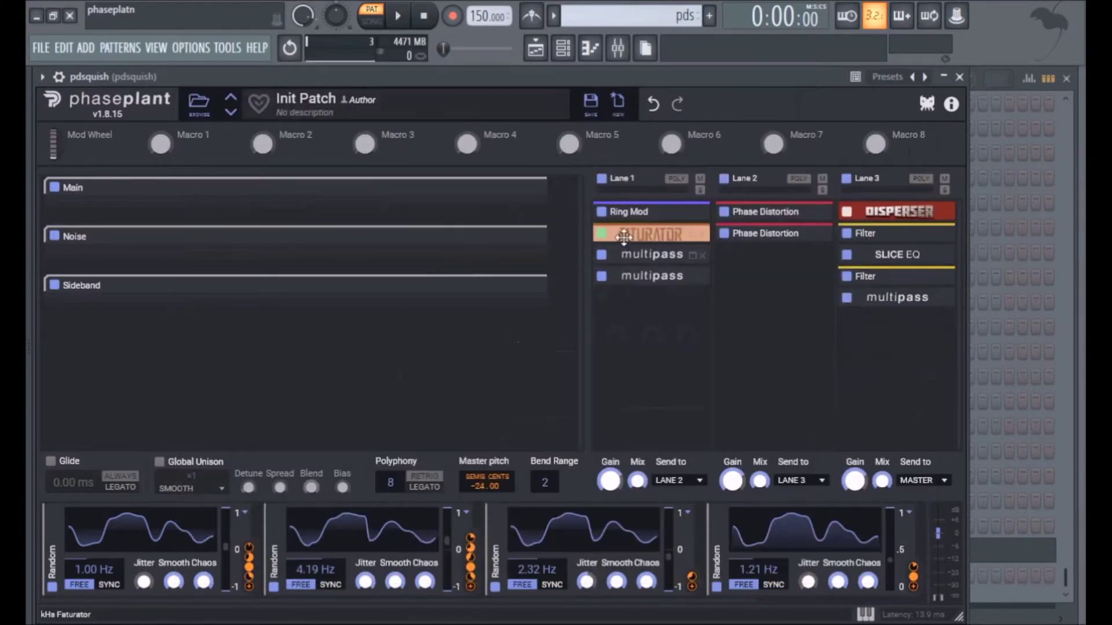
- Disable Lanes 3 and 2, and bypass the Faturator and both Multipass effects in Lane 1
click(847, 179)
click(724, 179)
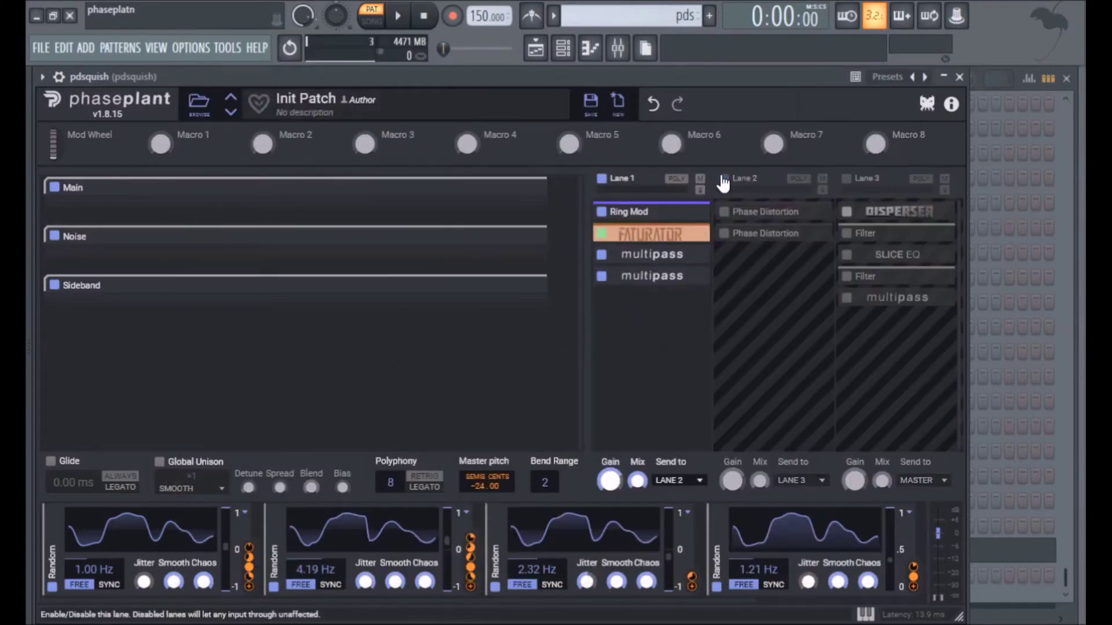
click(602, 234)
click(602, 255)
click(601, 277)
- Expand the Ring Mod in Lane 1 and inspect frame 129 of the Sideband group's Basic Half wavetable in the Wavetable Editor
click(692, 213)
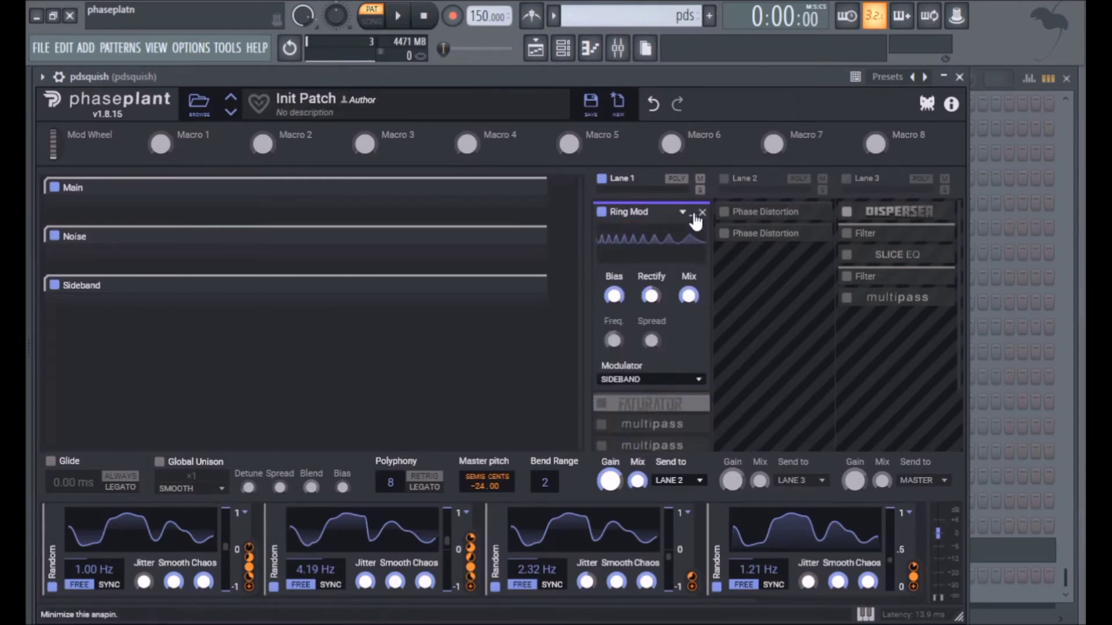
click(527, 293)
click(468, 358)
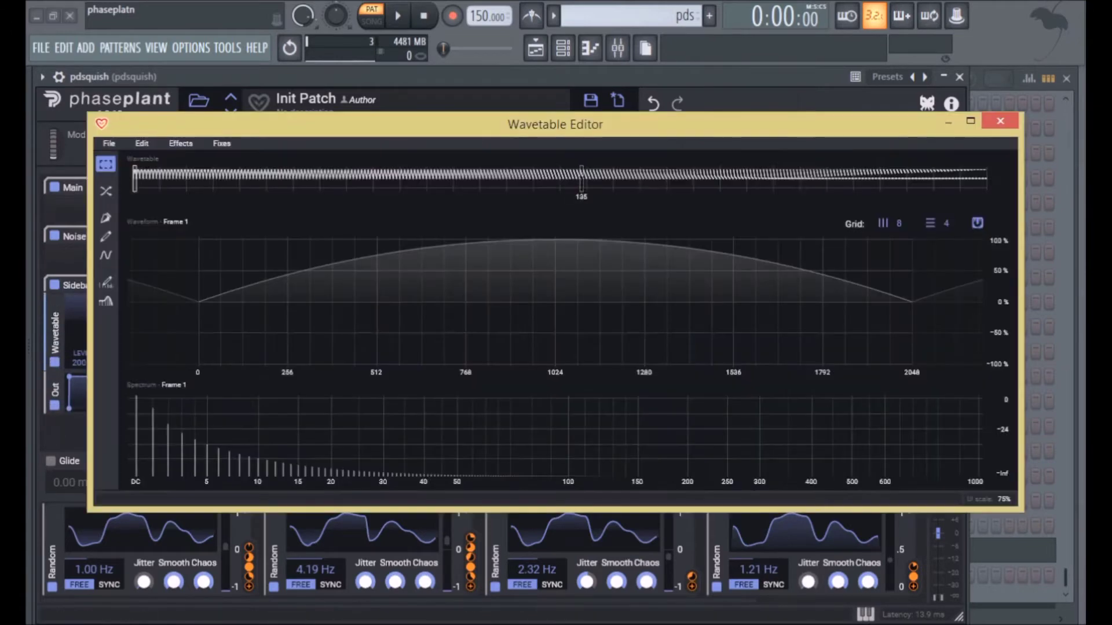
click(551, 177)
click(561, 177)
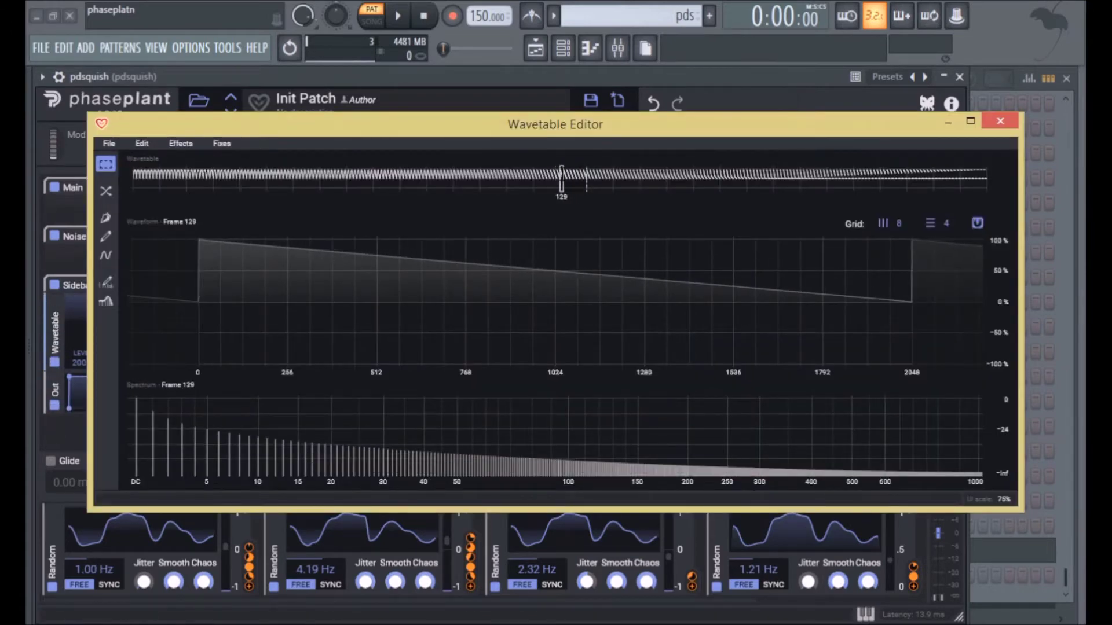
click(1000, 121)
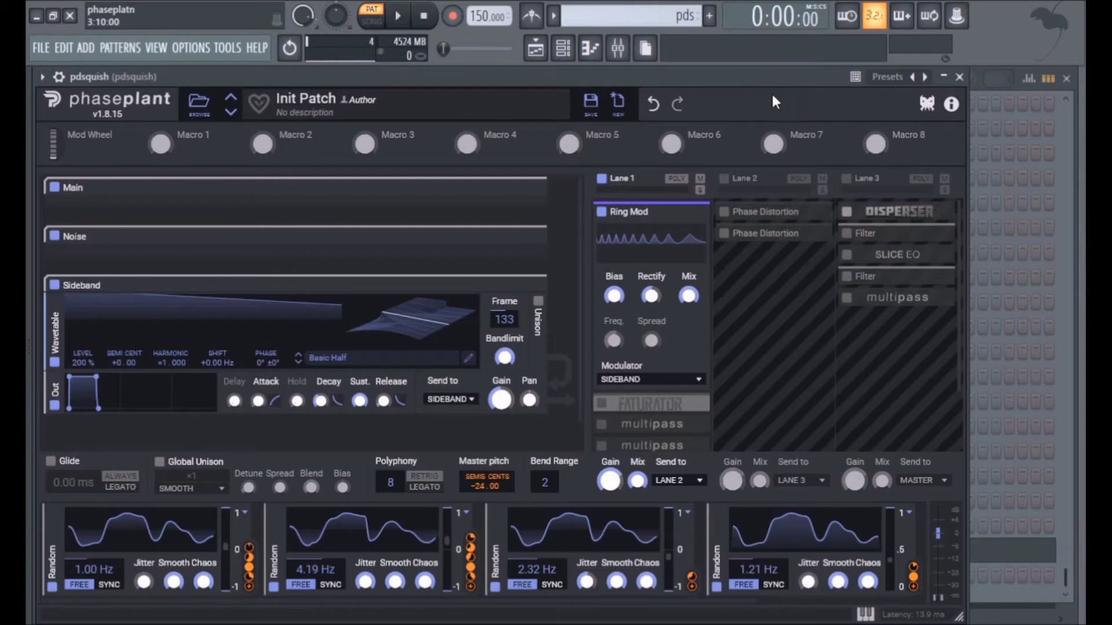
- Audition the patch with the Ring Mod, switching the first Multipass of Lane 1 on and off during playback
click(399, 19)
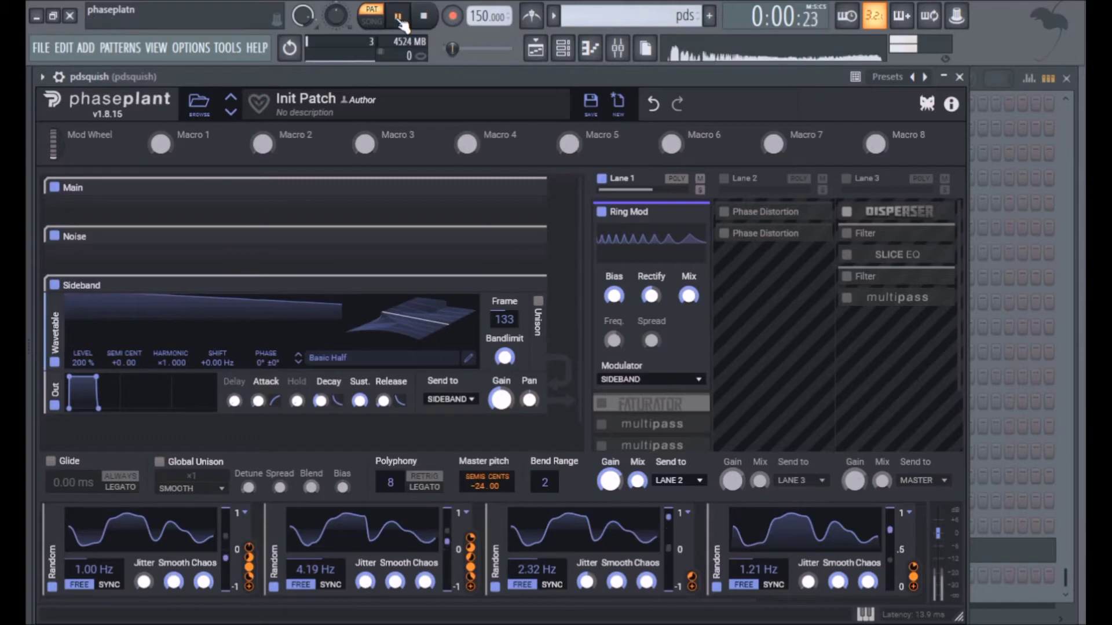
click(602, 426)
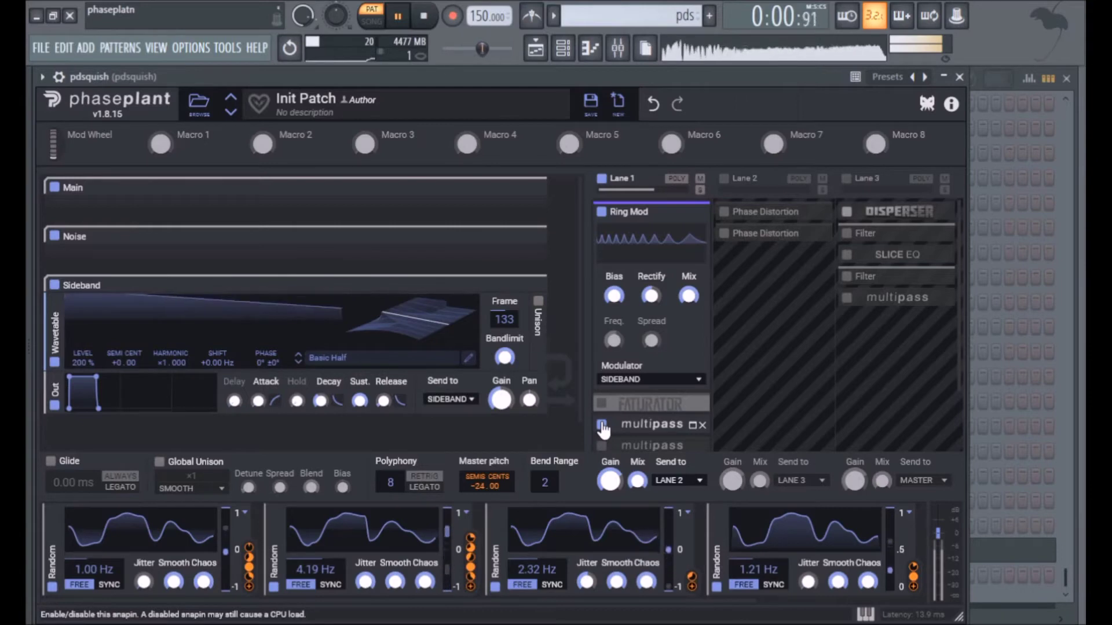
click(602, 426)
click(427, 18)
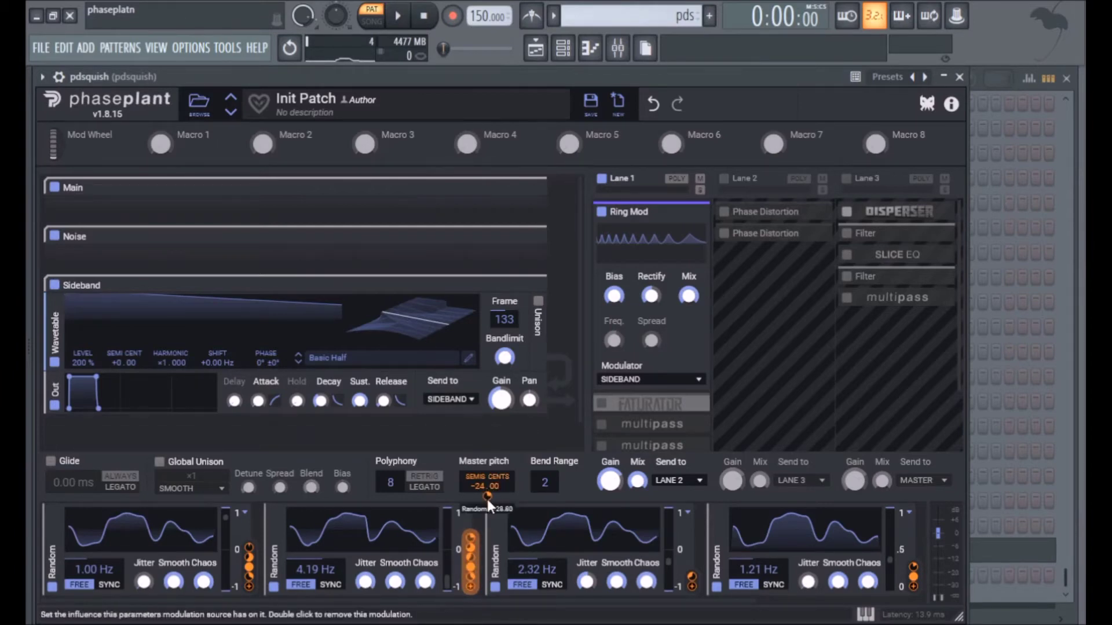
- Re-enable Lane 2 and Lane 1's Faturator and two Multipass effects, and look over the Faturator's settings
click(692, 215)
click(724, 179)
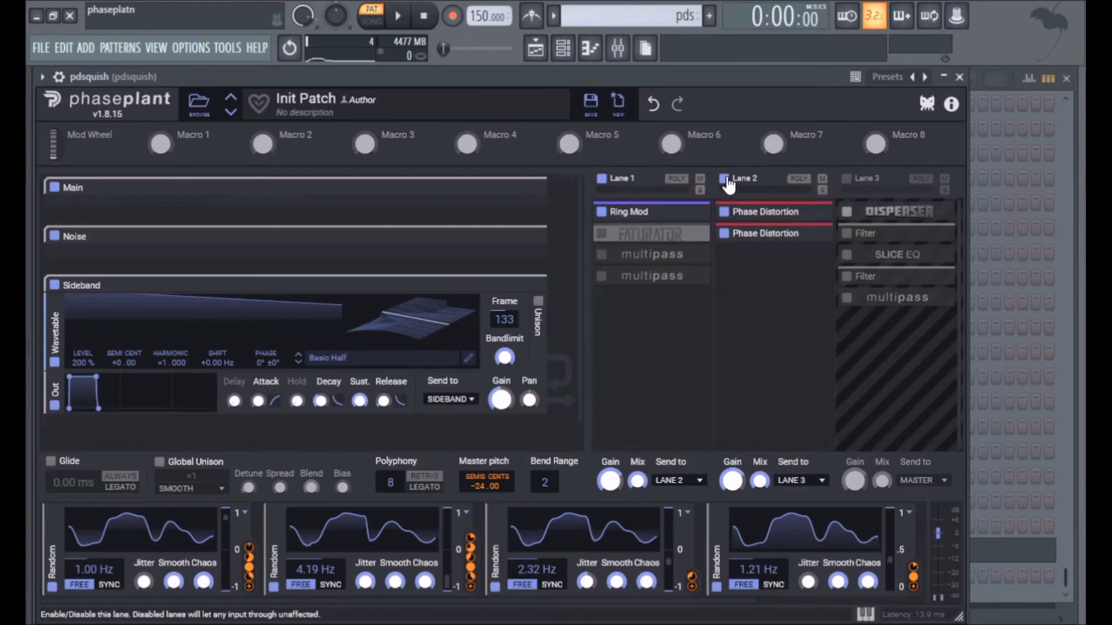
click(602, 233)
click(693, 235)
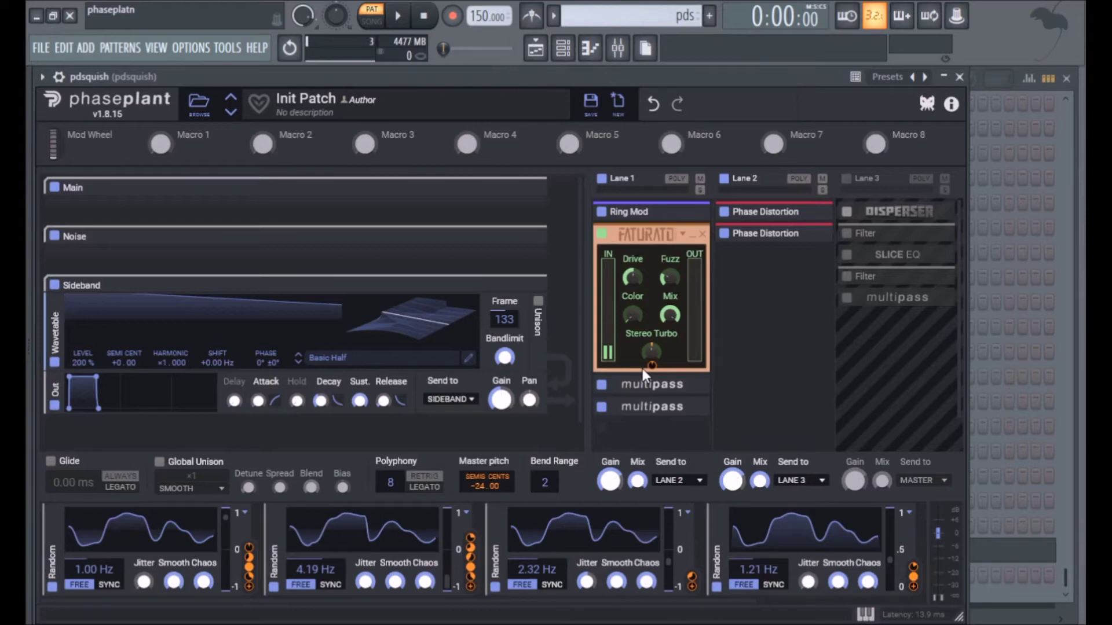
click(694, 235)
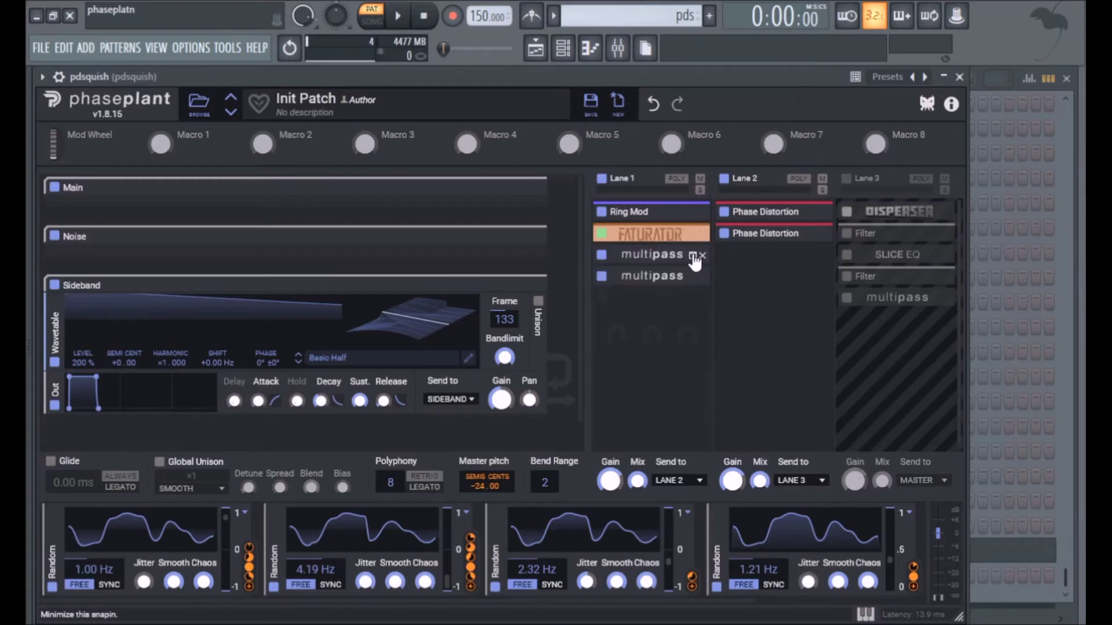
- Remove both Dispersers from the Pre FX section of Lane 1's first Multipass (*0achiever) and close its editor
click(692, 258)
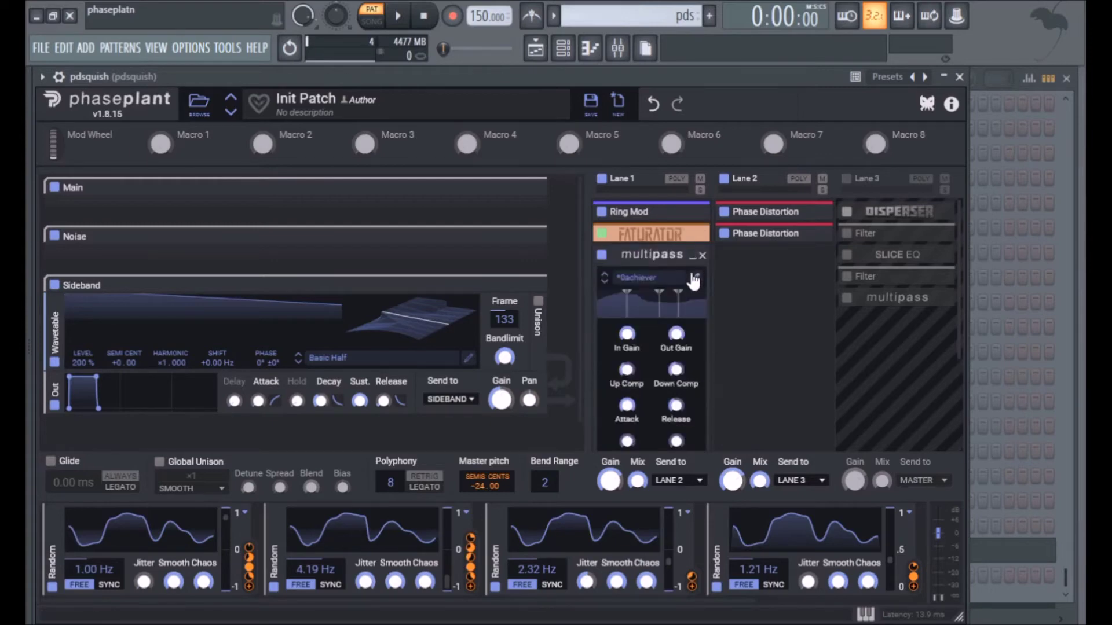
click(695, 279)
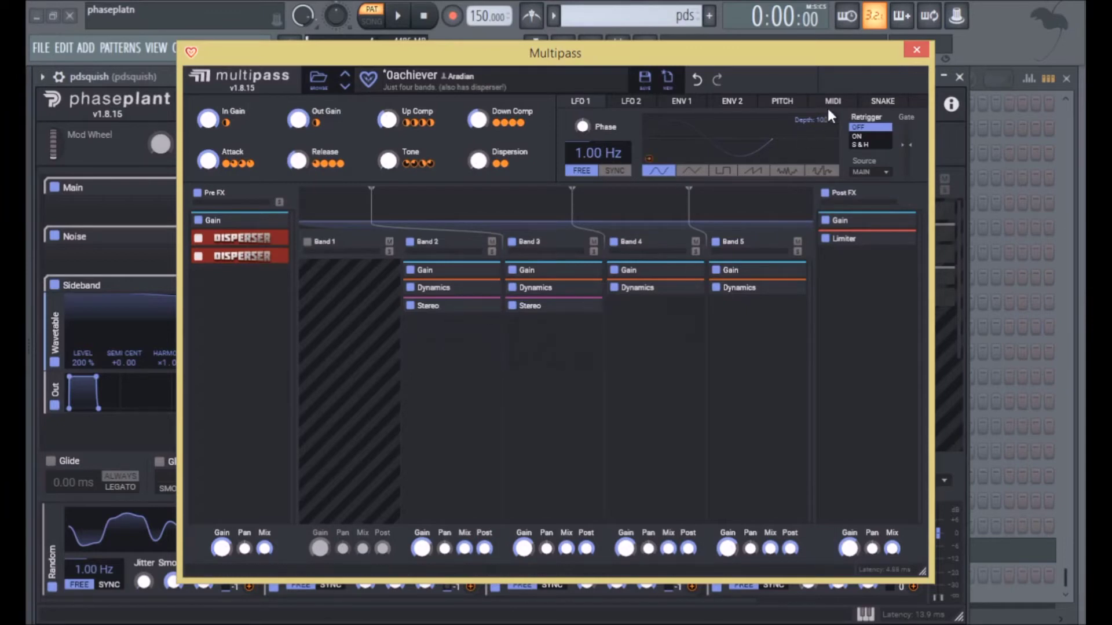
click(281, 239)
click(281, 239)
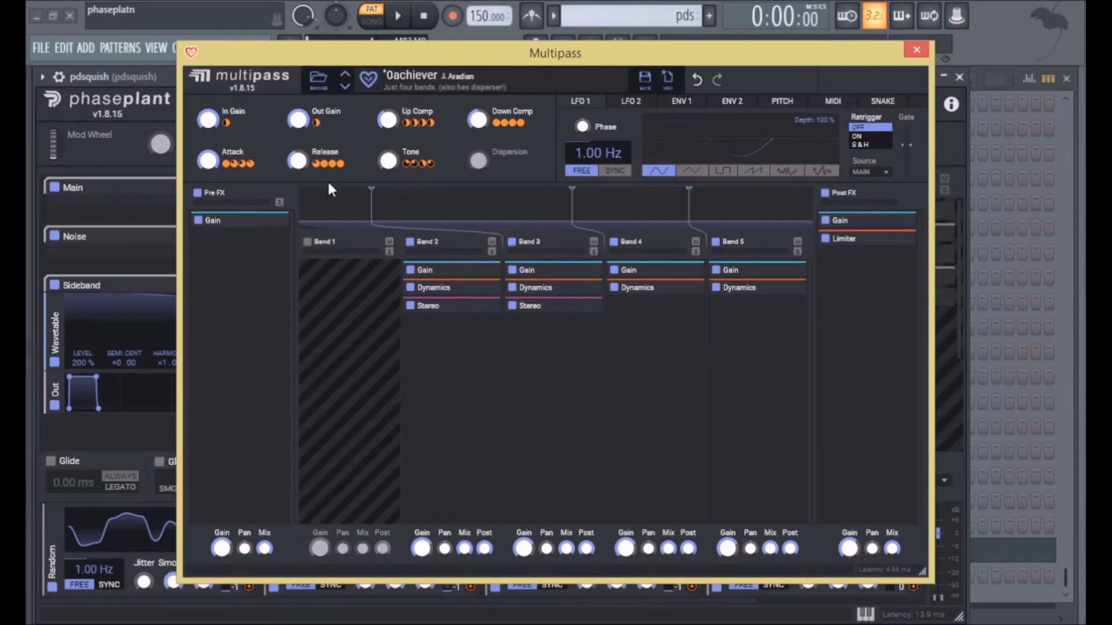
click(916, 49)
- Open the second Multipass of Lane 1 in its editor and examine its modulated band filter during playback
click(689, 278)
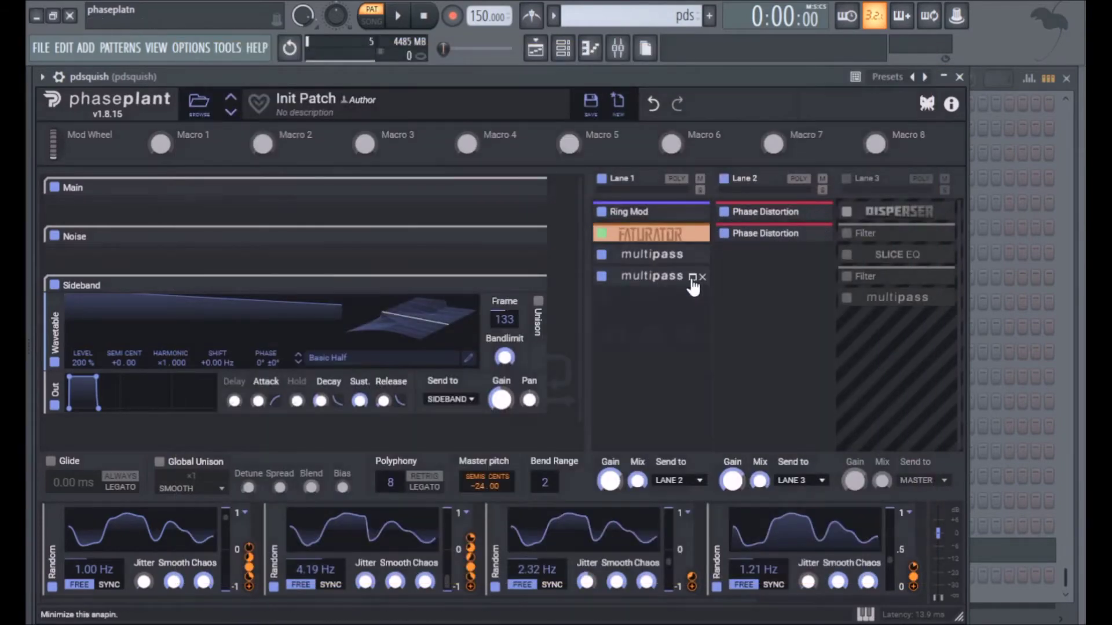
click(695, 299)
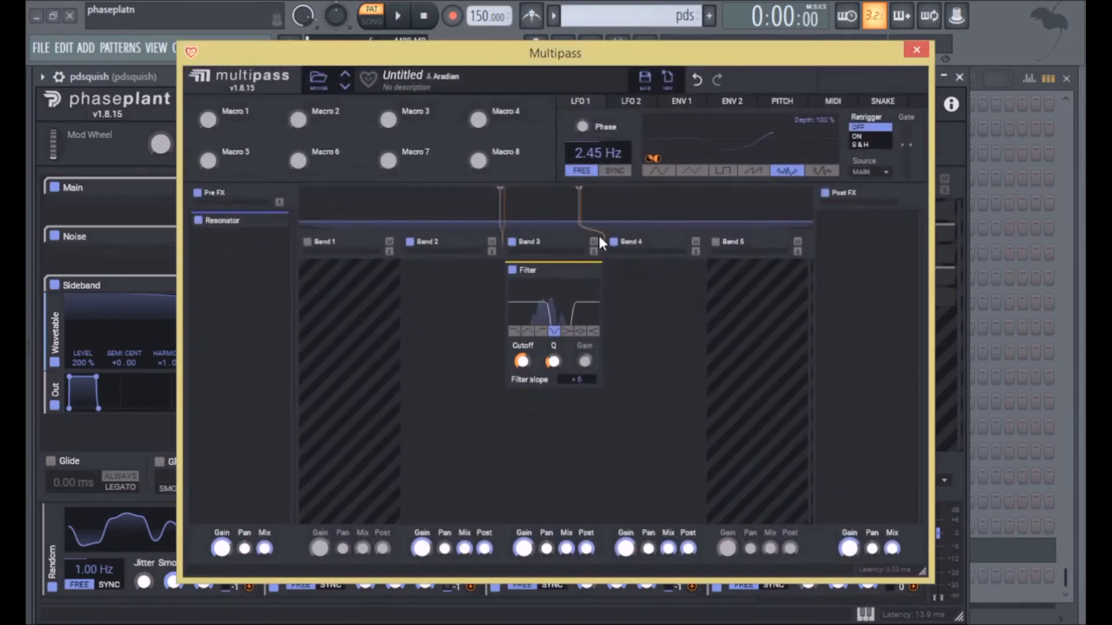
click(398, 16)
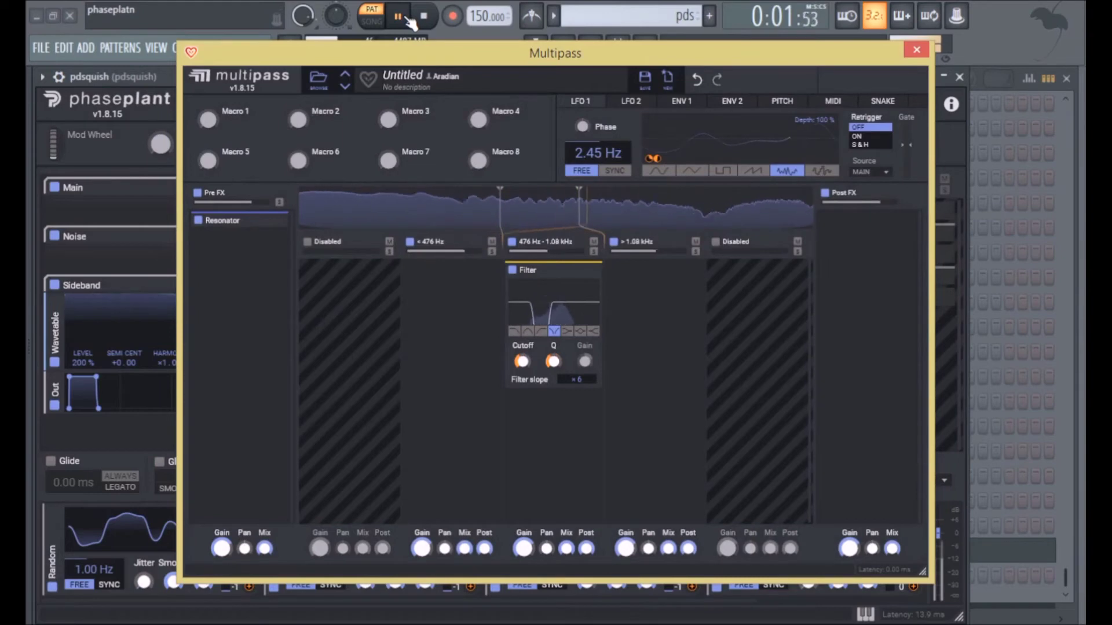
click(423, 16)
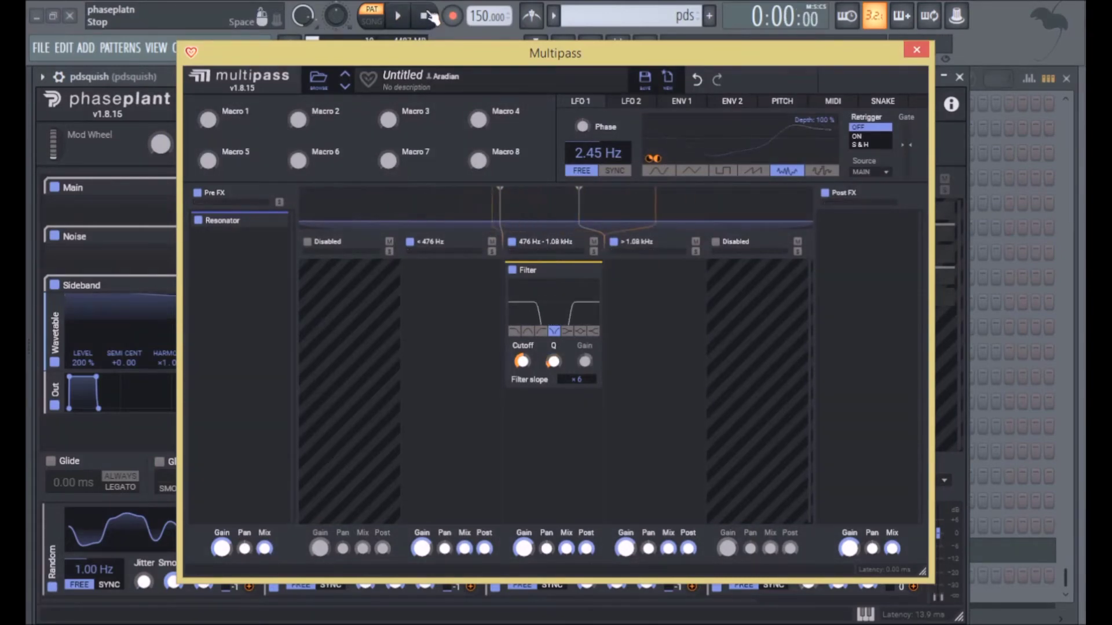
- Examine LFO 2 of Lane 1's second Multipass, which modulates its band filter, and close the editor
click(630, 102)
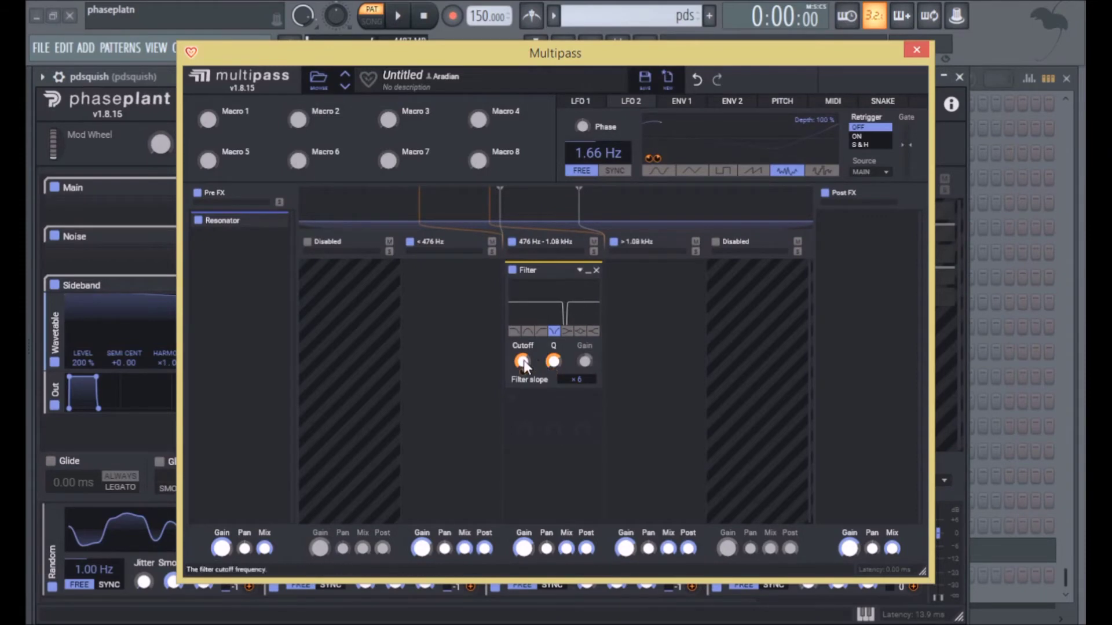
click(916, 50)
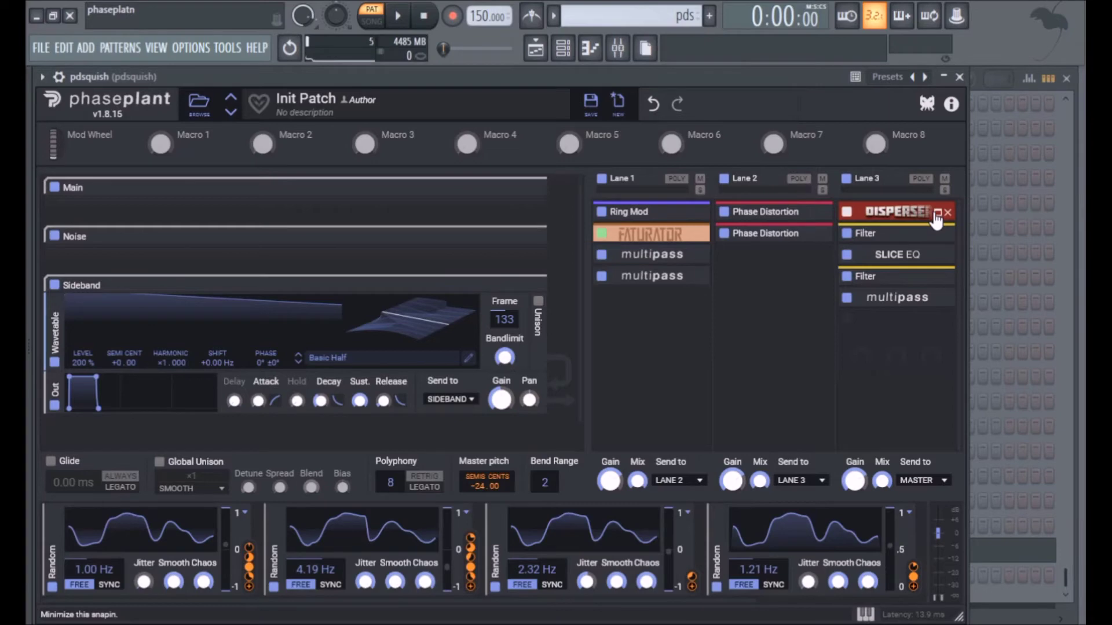
- Look over the Disperser, first Filter and Slice EQ in Lane 3, auditioning the moving Slice EQ curve during playback
click(936, 215)
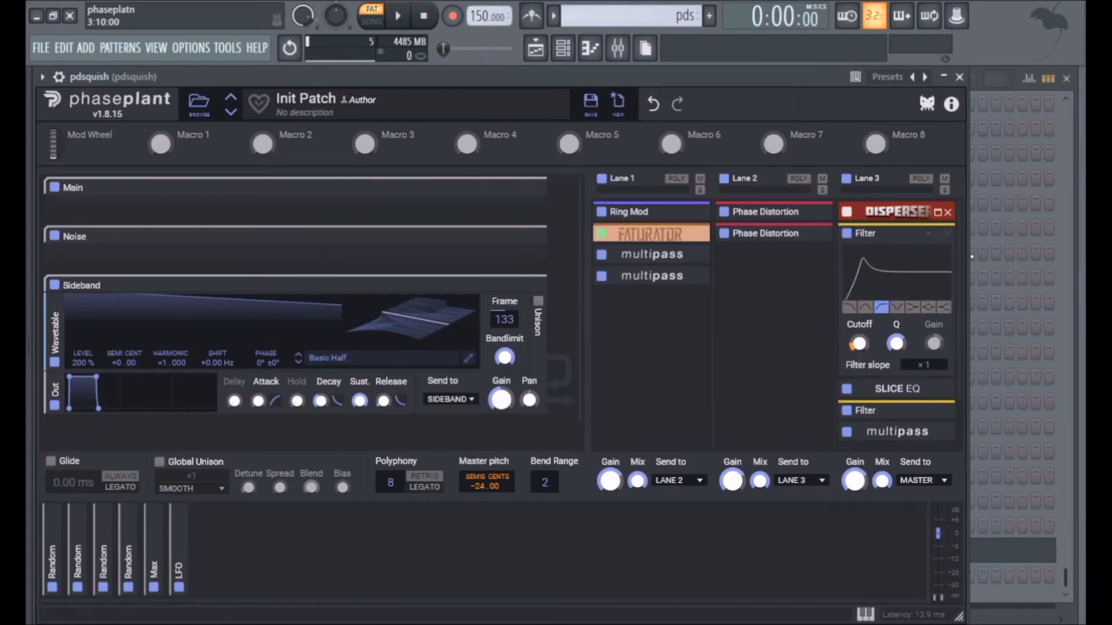
click(930, 238)
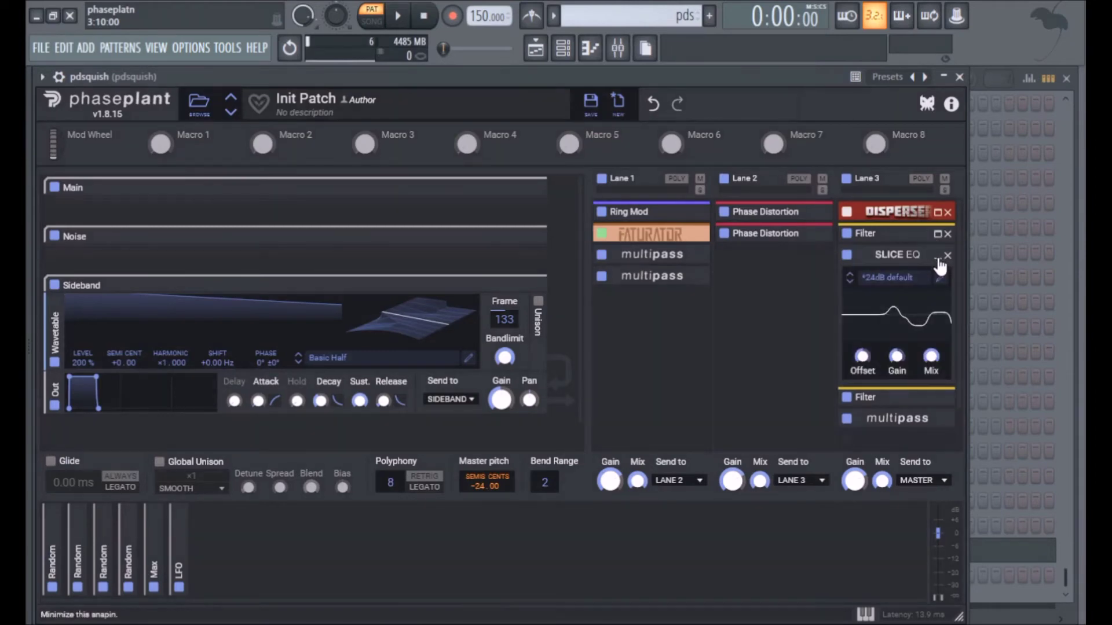
click(398, 18)
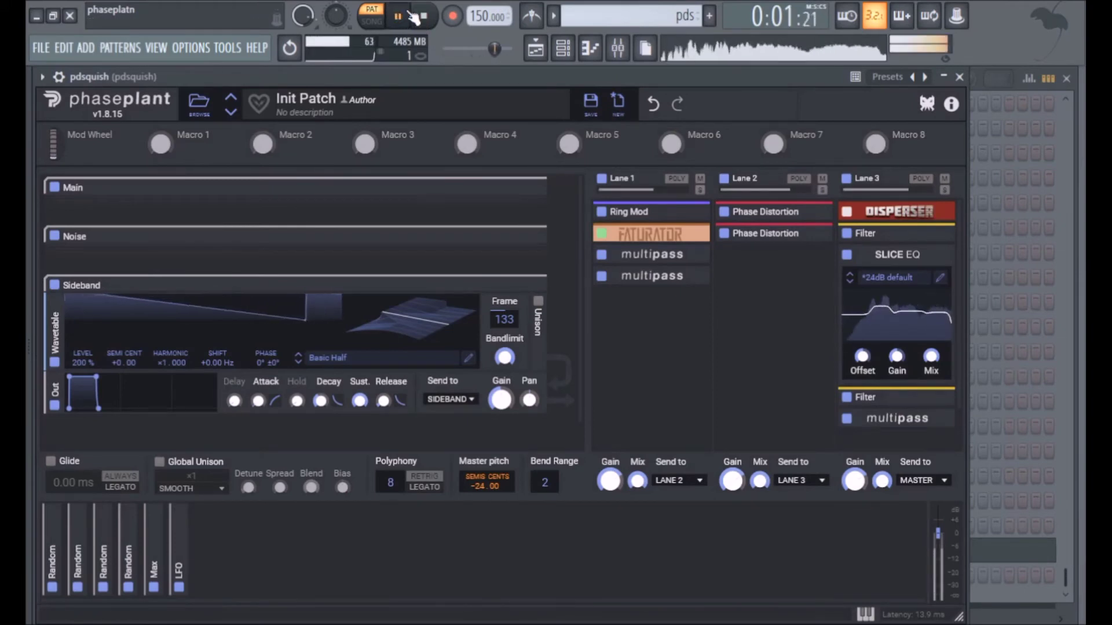
click(425, 17)
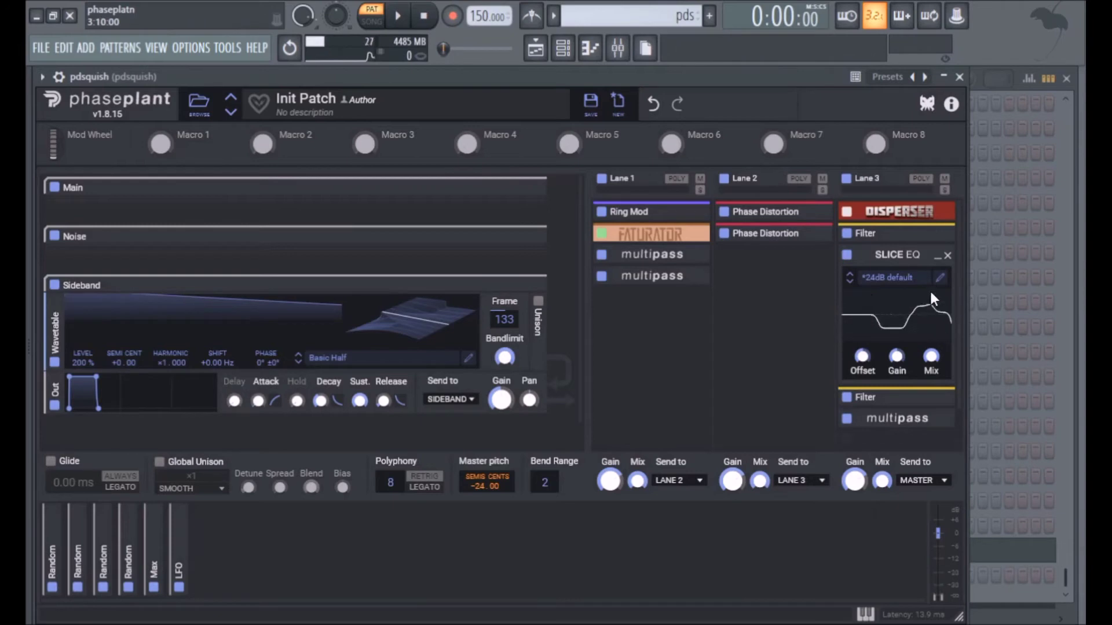
click(938, 256)
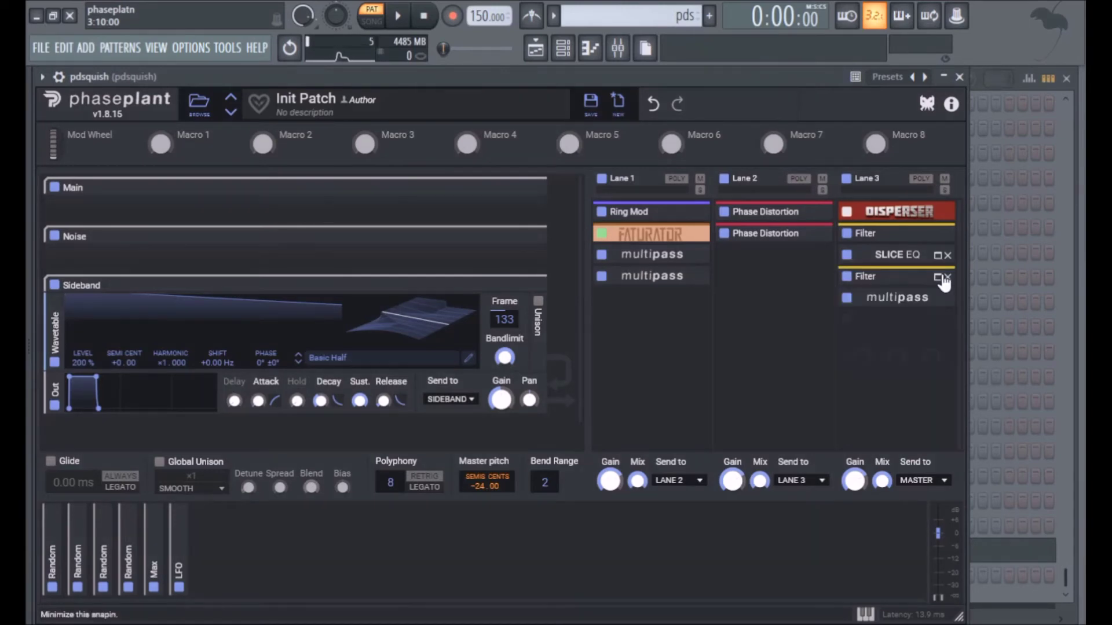
- Examine Lane 3's second Filter and the Multipass in its editor, including the Post FX Limiter, and collapse the Sideband group
click(938, 278)
click(937, 277)
click(937, 299)
click(941, 324)
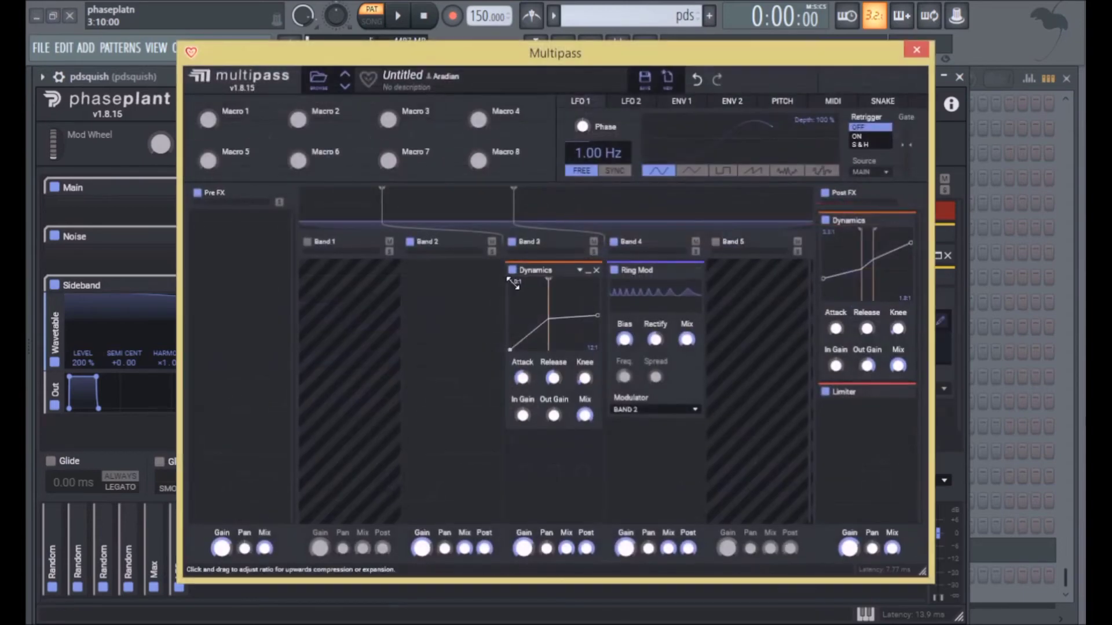
click(895, 393)
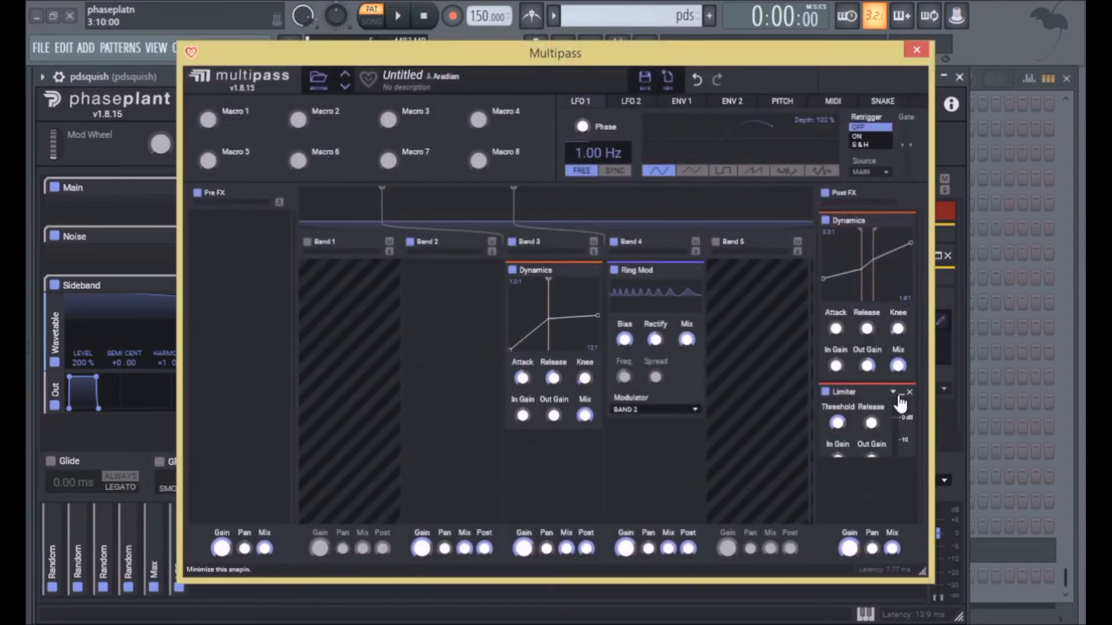
click(939, 291)
click(939, 298)
click(527, 285)
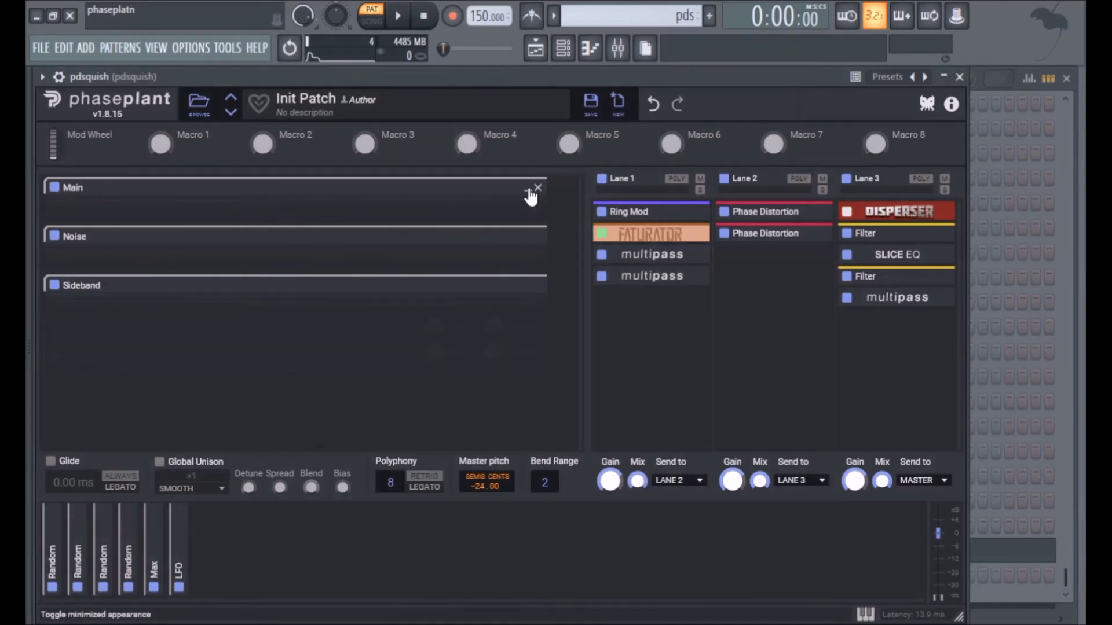
- Disable Lanes 2 and 3 and look over the Main group's Upright Bass wavetable
click(724, 178)
click(846, 178)
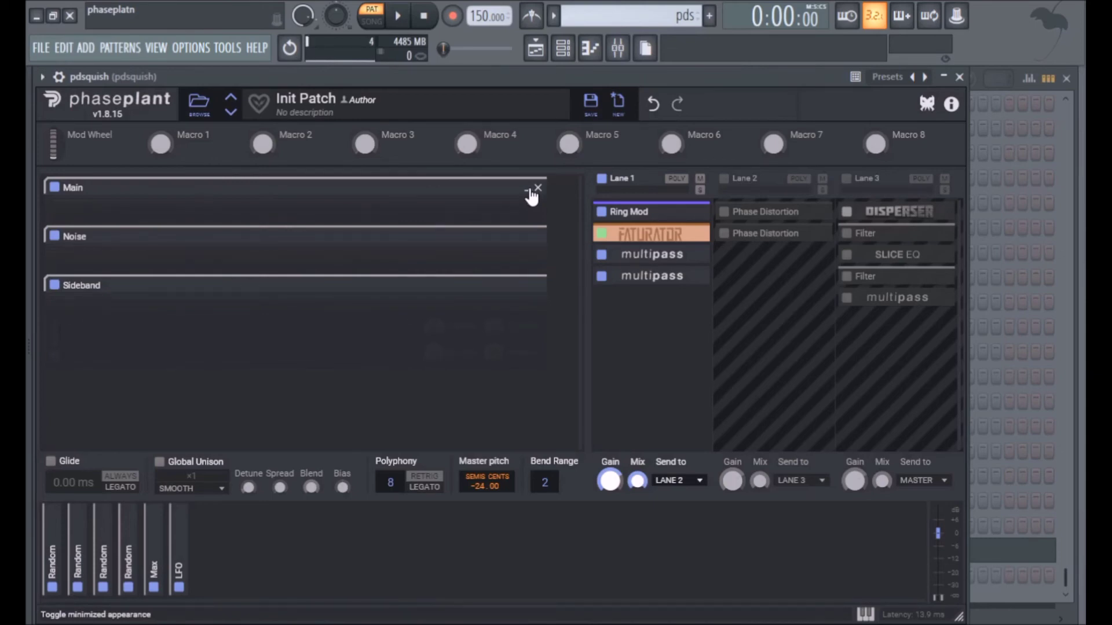
click(528, 192)
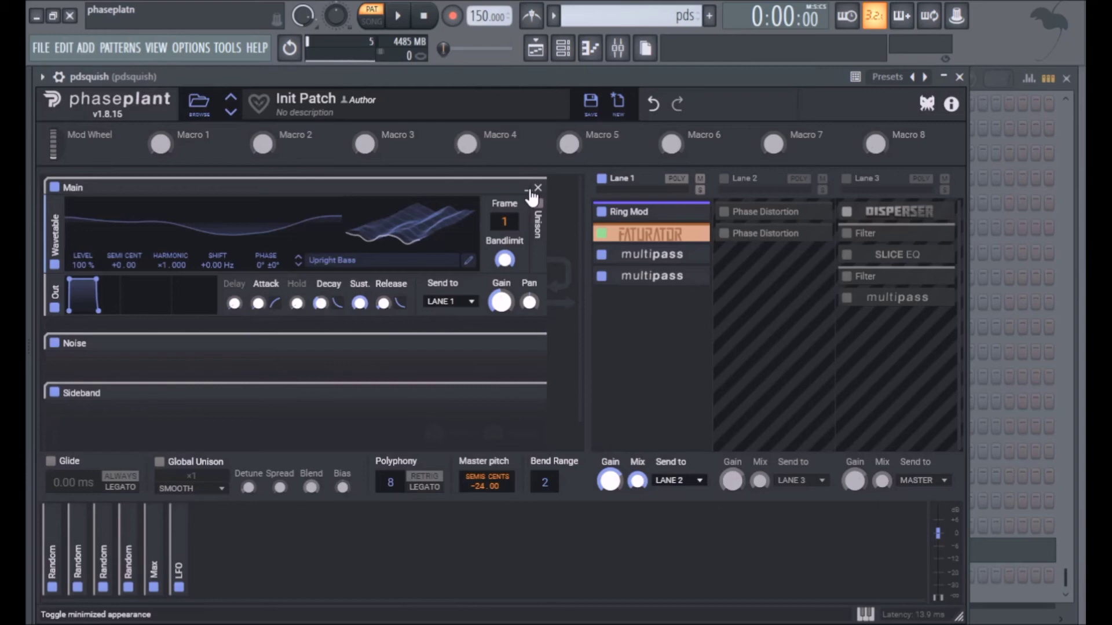
click(531, 198)
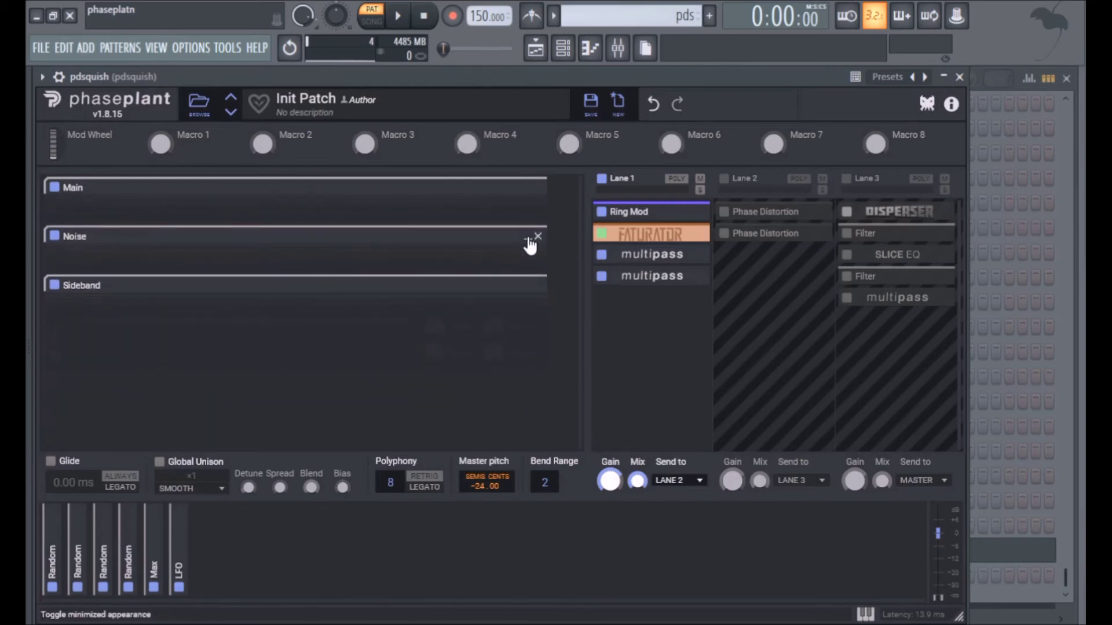
- Isolate the Main group by disabling the Noise and Sideband groups and every effect in Lane 1
click(54, 236)
click(55, 286)
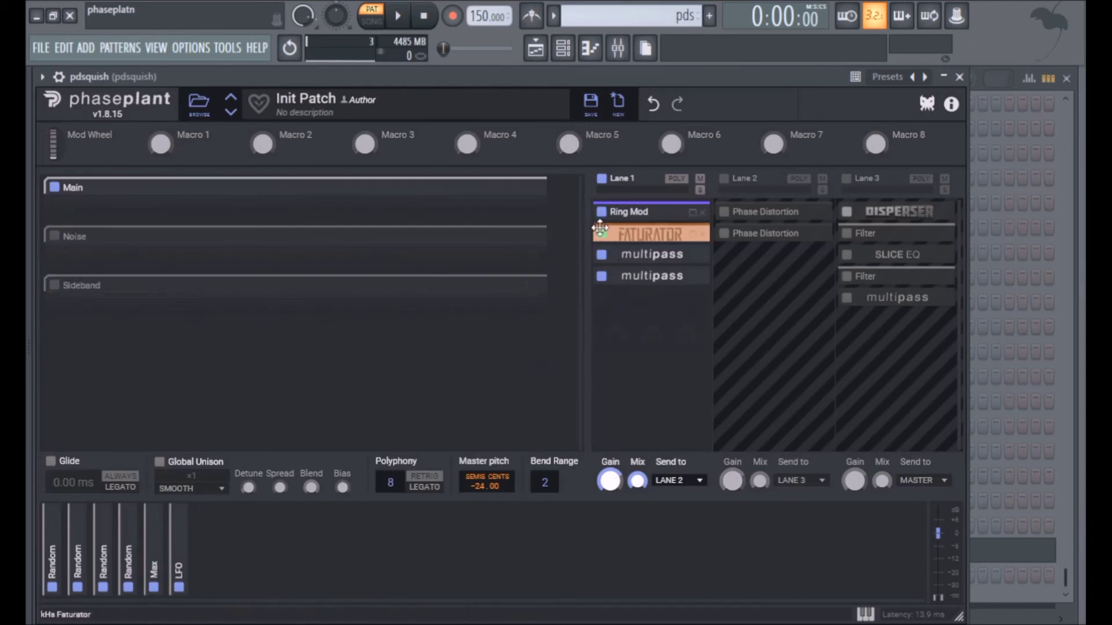
click(602, 212)
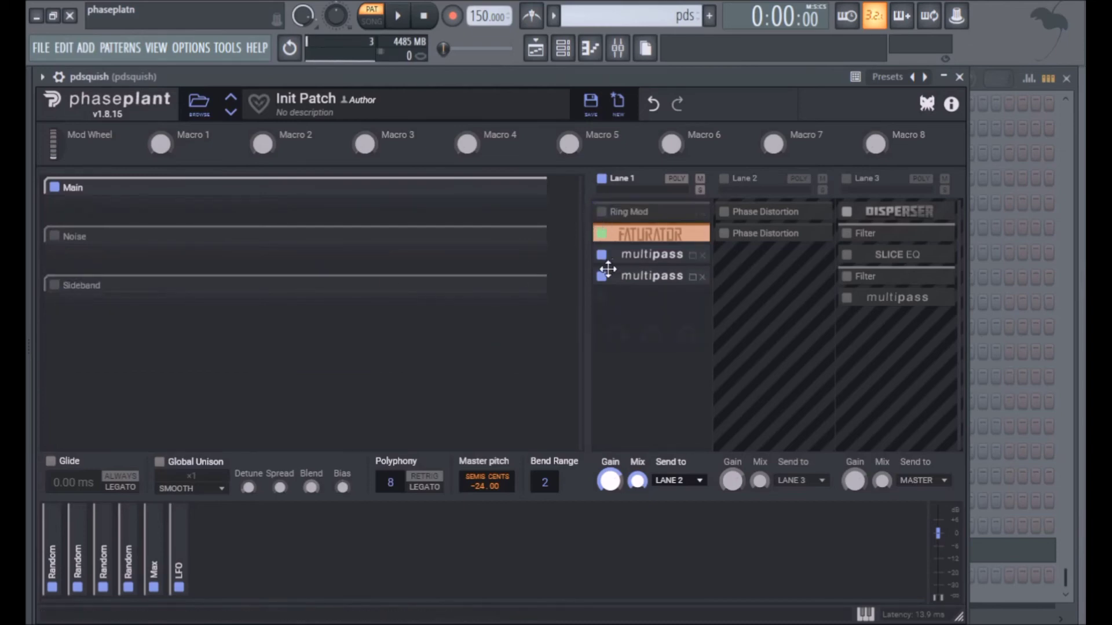
click(693, 255)
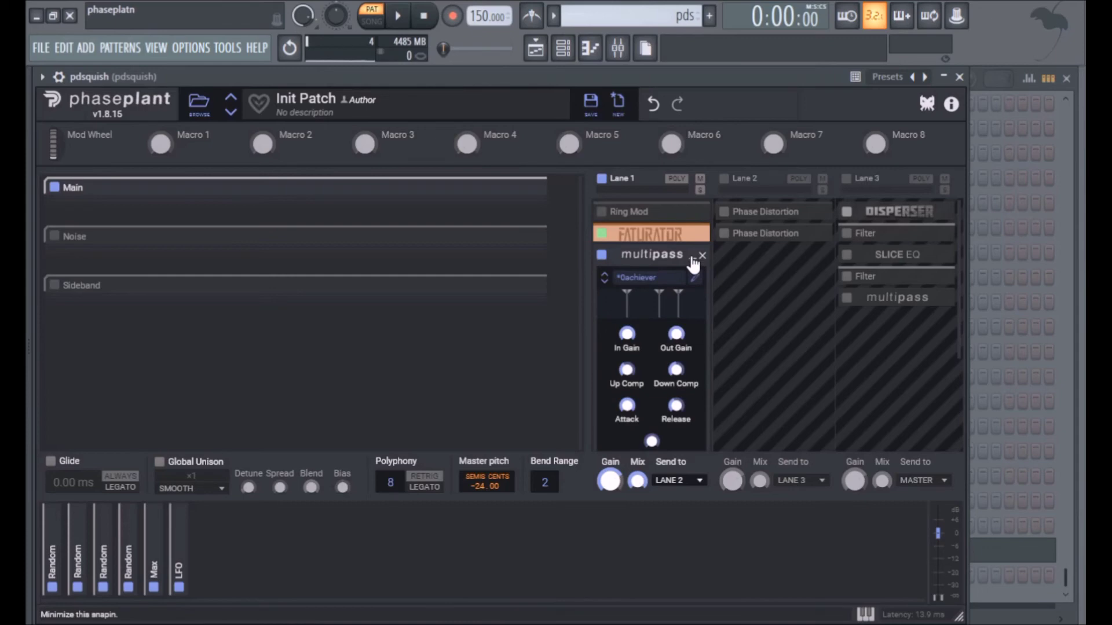
click(693, 259)
click(601, 254)
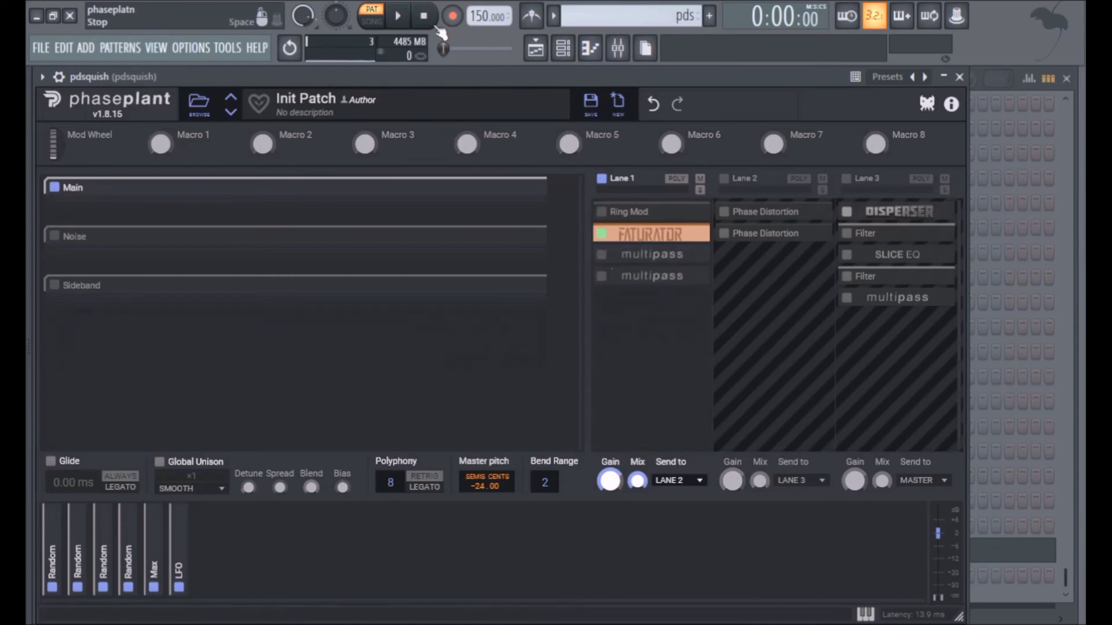
click(602, 233)
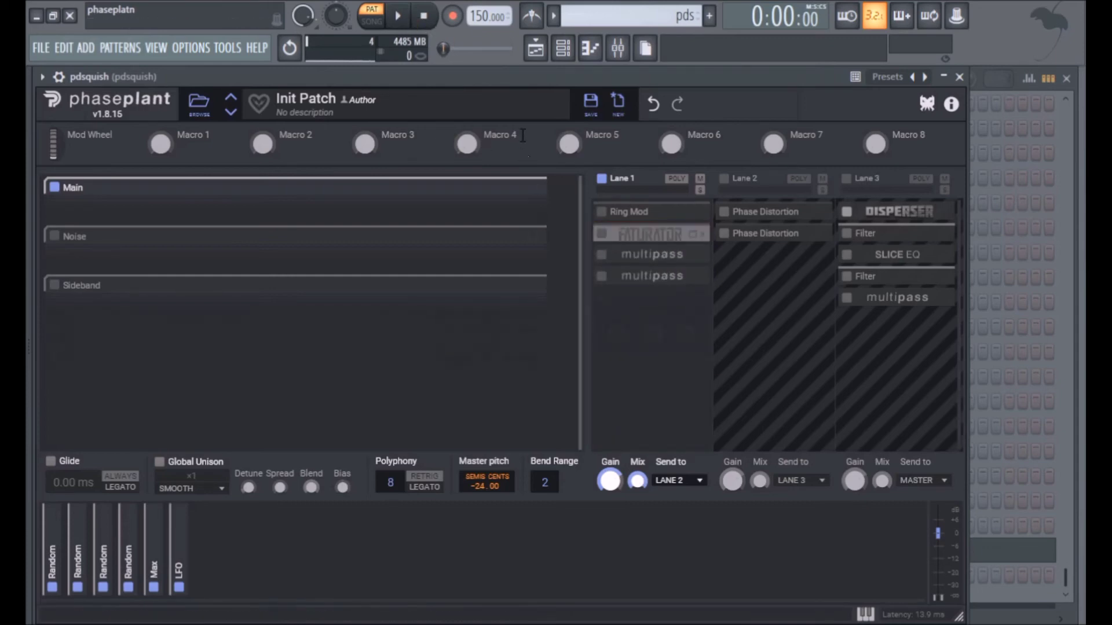
- Audition the Main group without effects, then again with Lane 1's first Multipass enabled
click(398, 16)
click(425, 18)
click(601, 254)
click(398, 17)
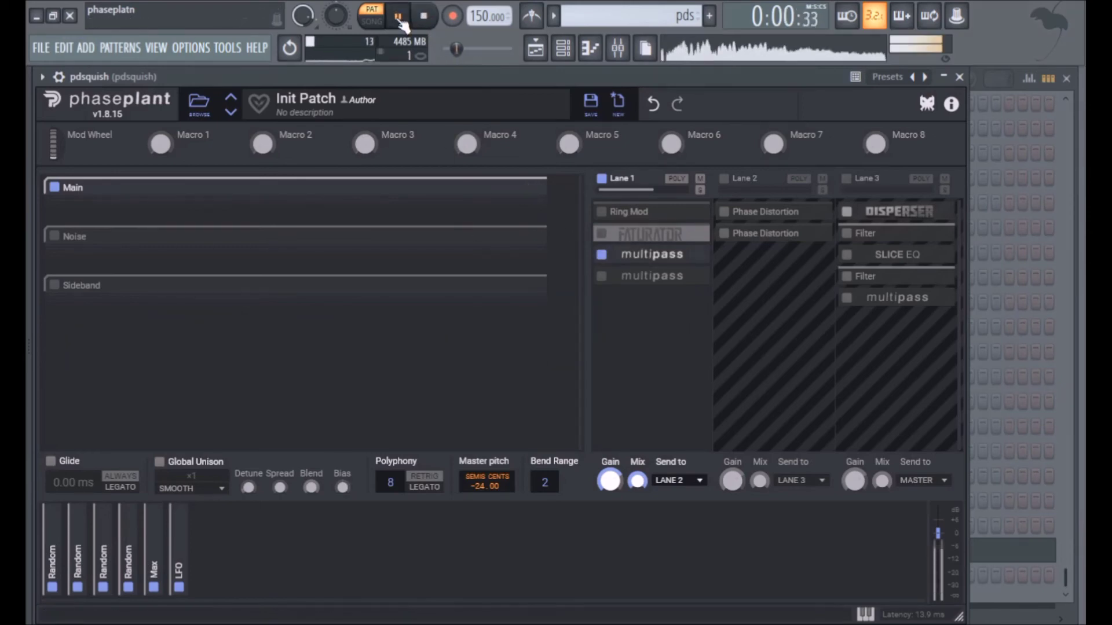
click(426, 19)
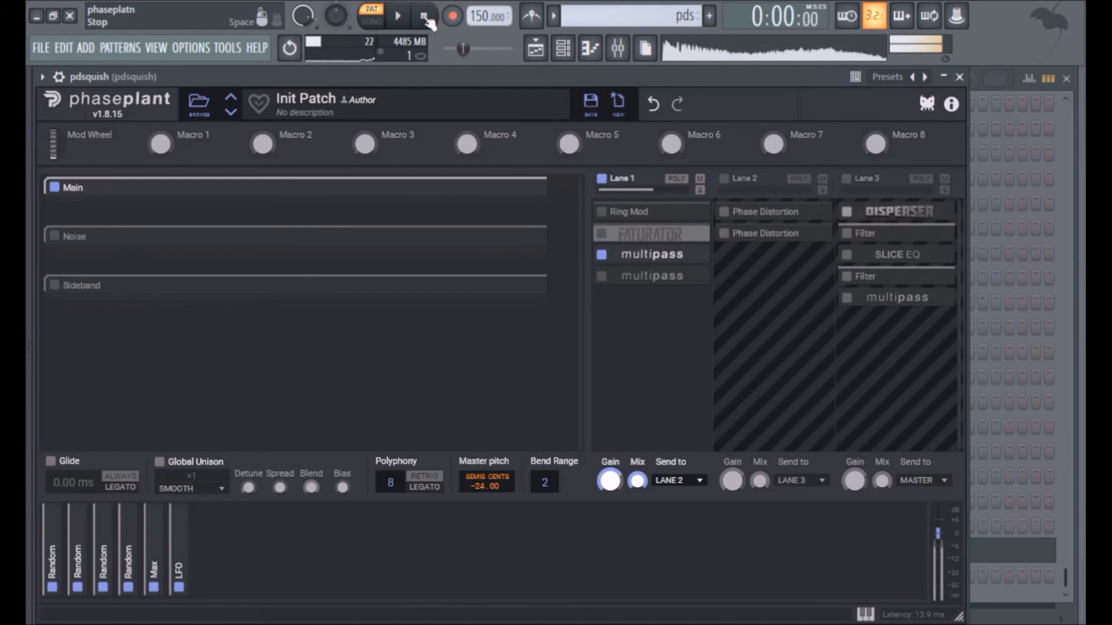
- Re-enable the Faturator, Ring Mod and second Multipass in Lane 1
click(601, 234)
click(602, 213)
click(602, 276)
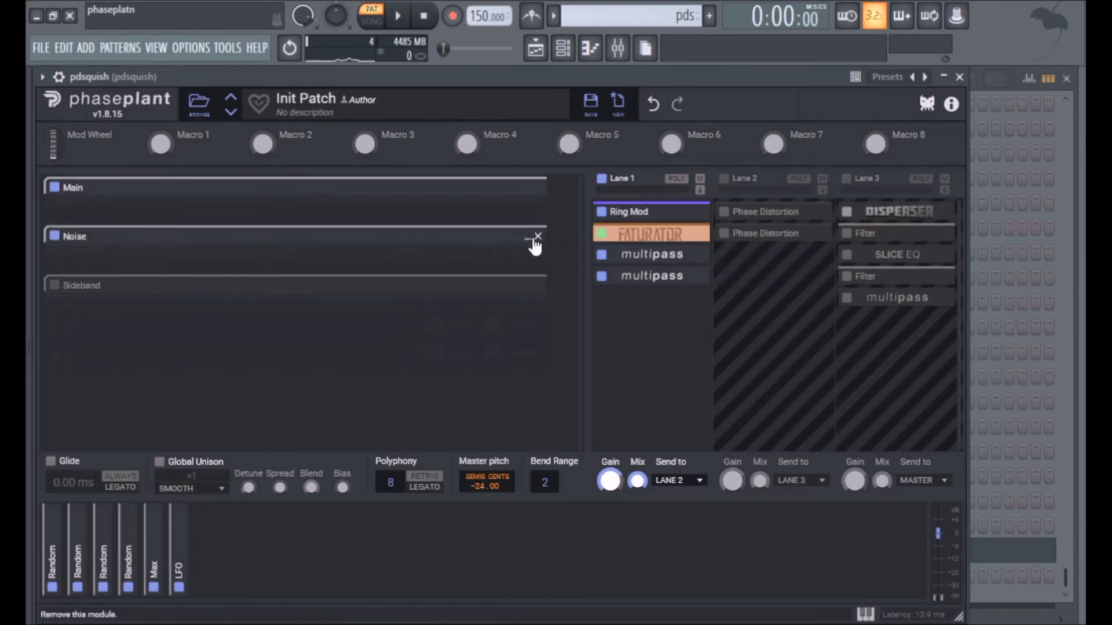
- Expand the Noise group and audition it alone, with the Main group and Lane 1 disabled
click(528, 238)
click(55, 187)
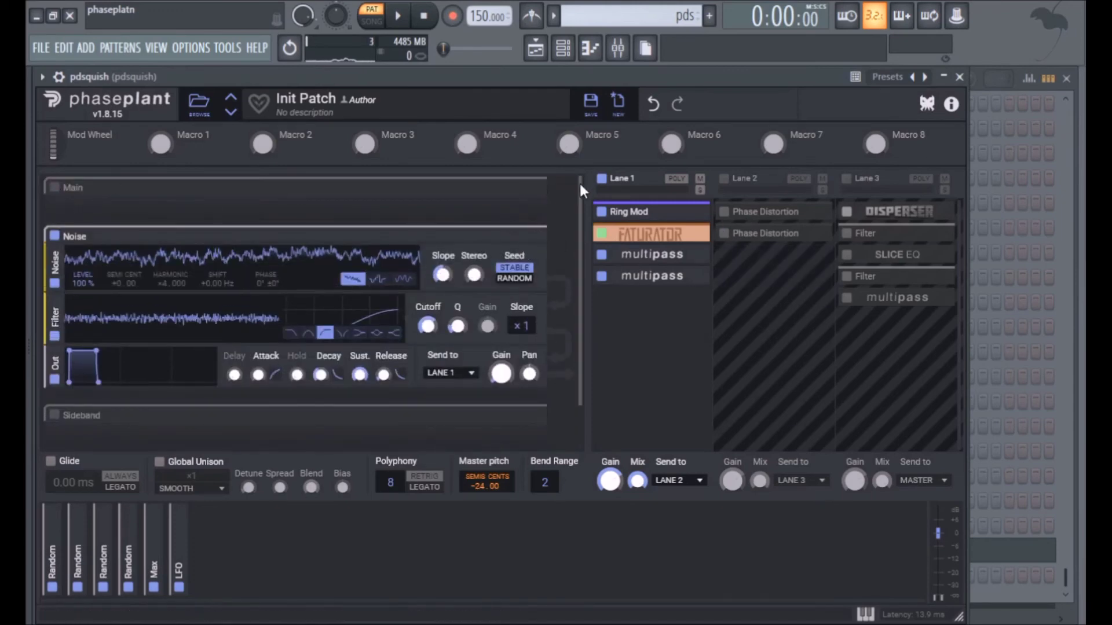
click(601, 178)
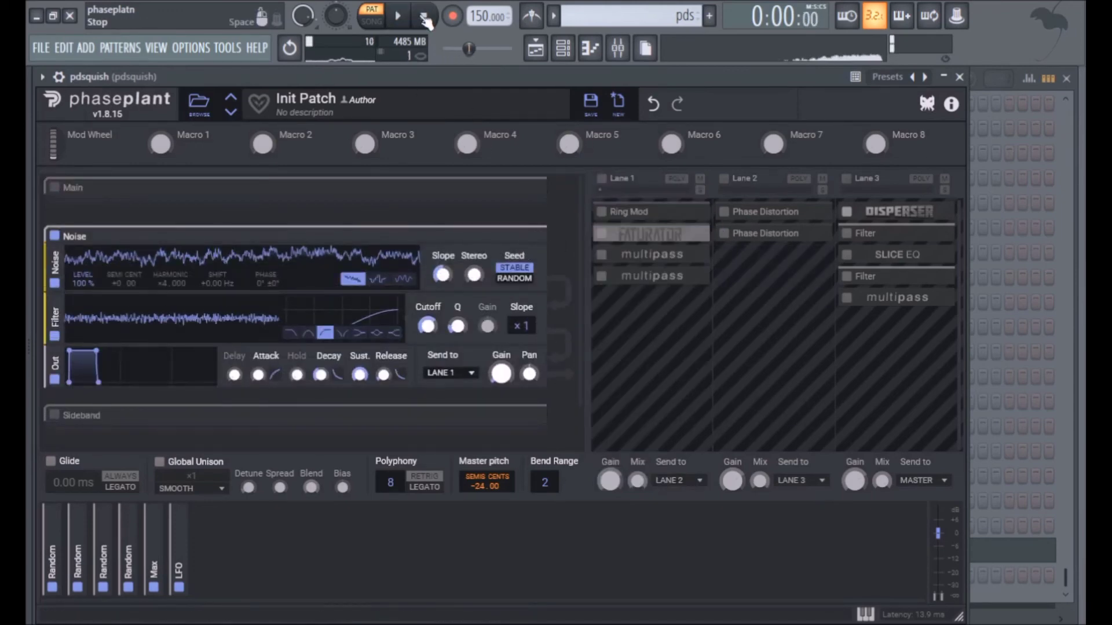
- Re-enable the Main and Sideband groups and all three lanes, and disable the Noise group
click(58, 186)
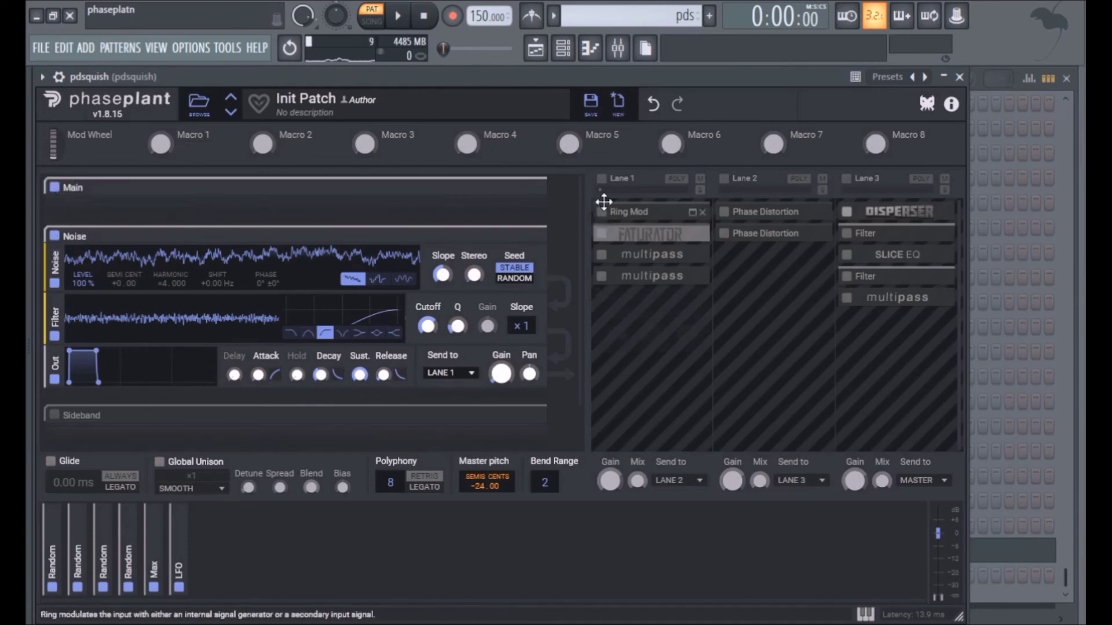
click(601, 178)
click(724, 179)
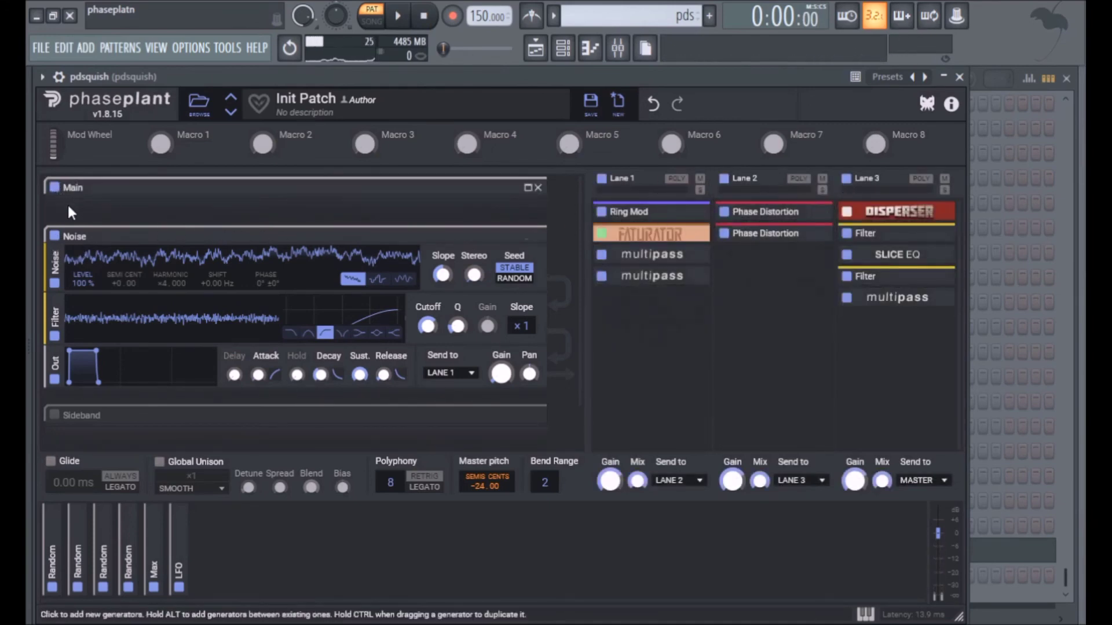
click(55, 236)
click(54, 415)
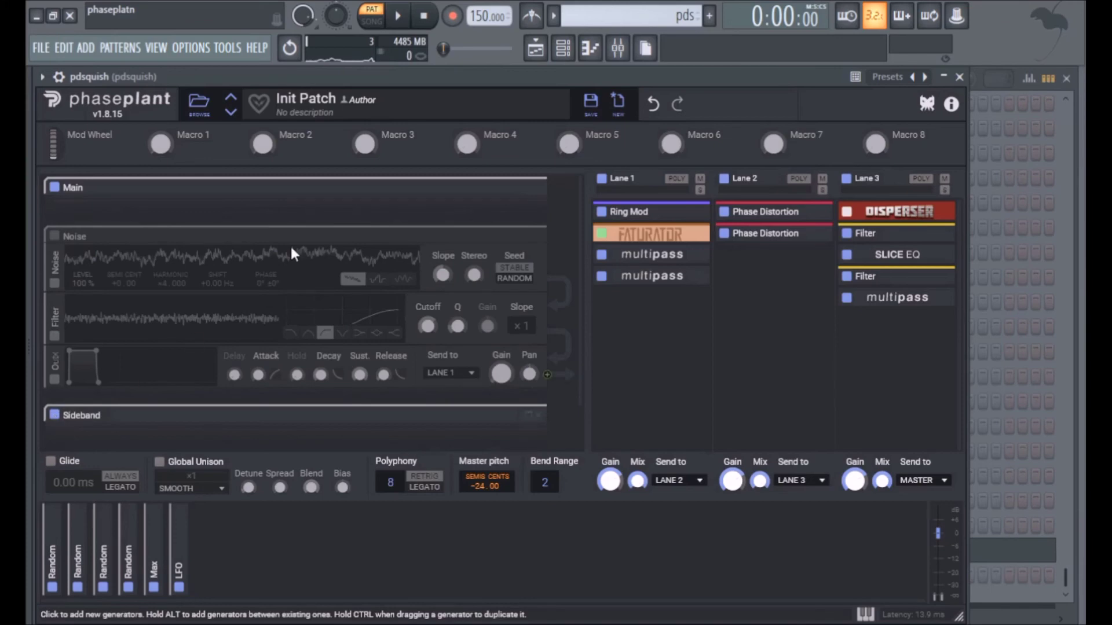
- Audition the full patch without the Noise group, then again with Noise re-enabled
click(400, 17)
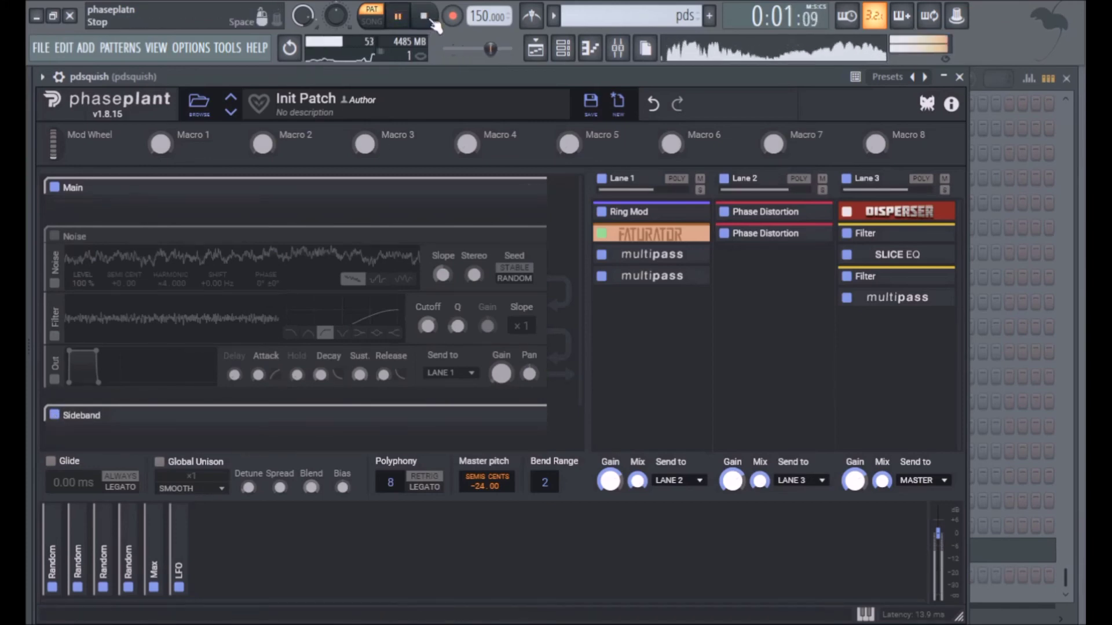
click(427, 22)
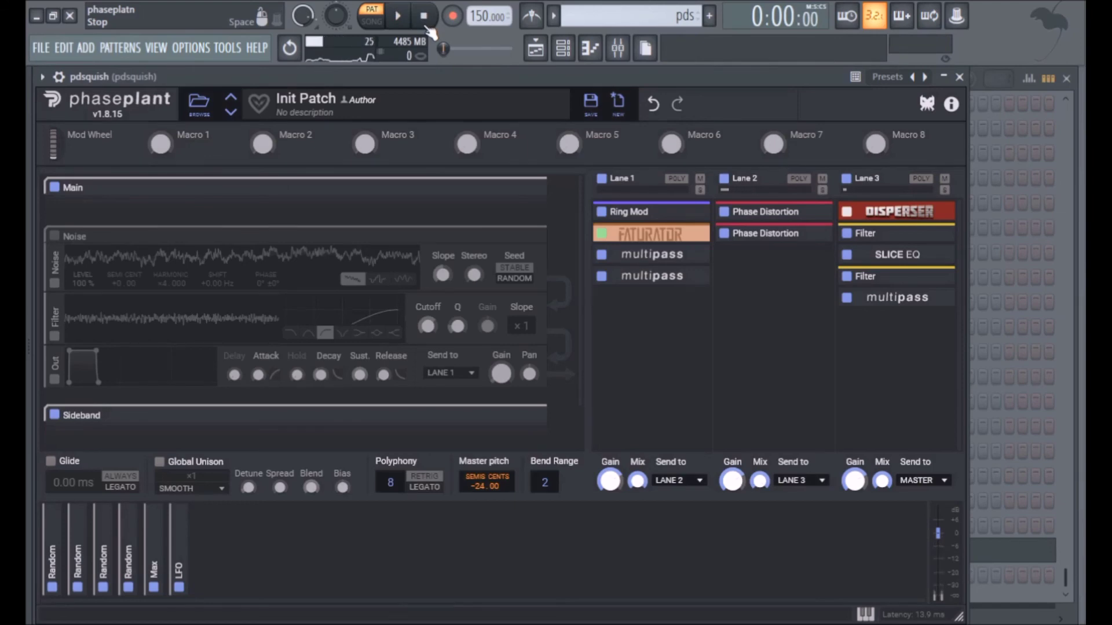
click(54, 237)
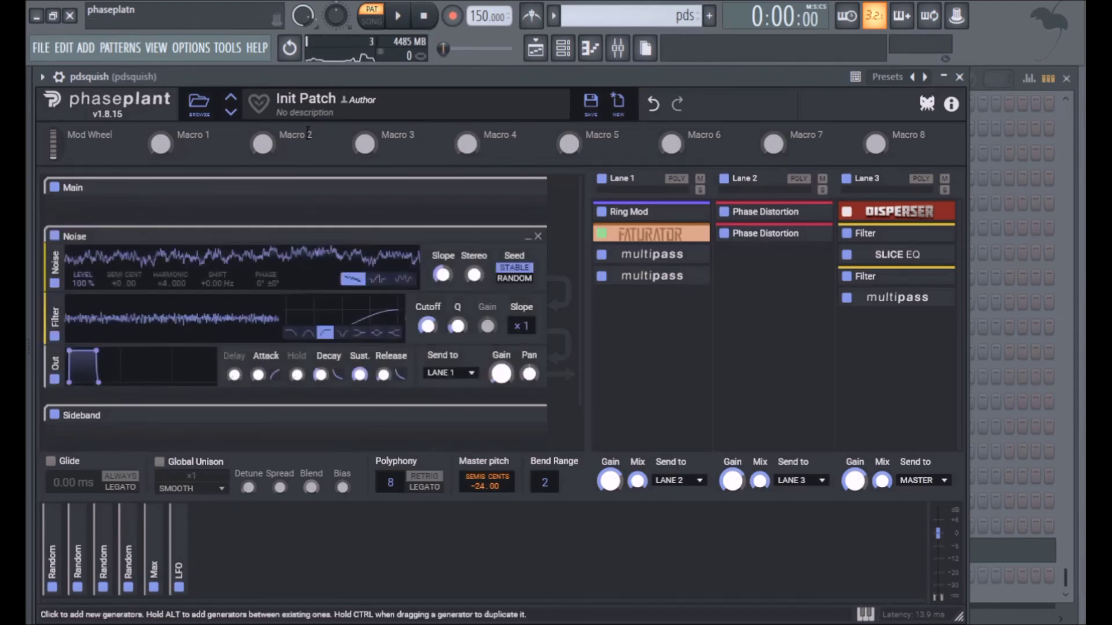
click(402, 19)
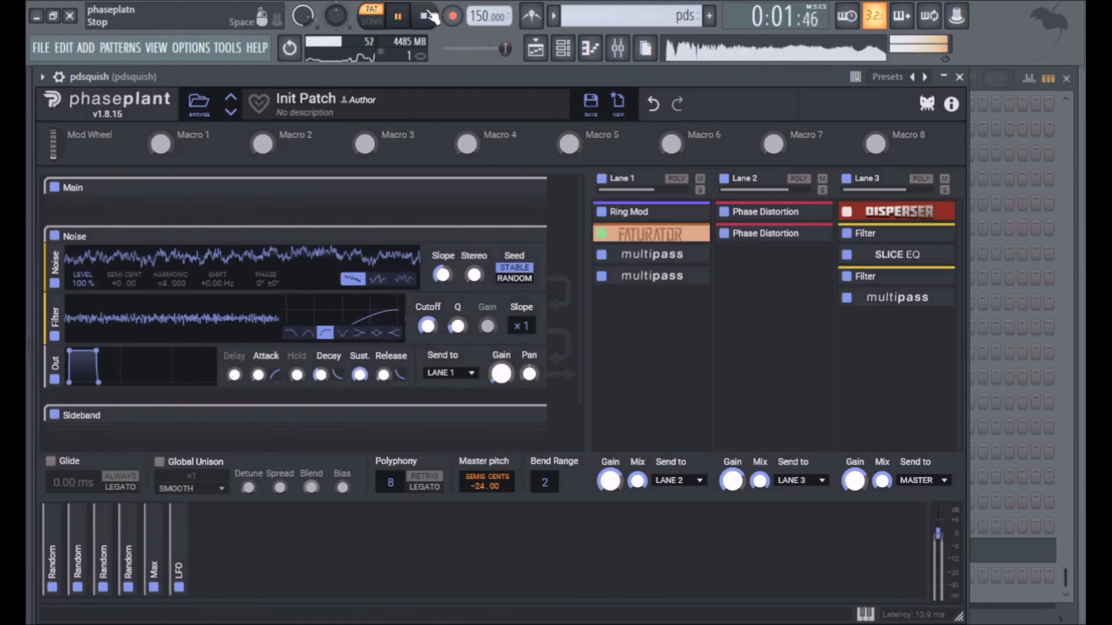
click(431, 18)
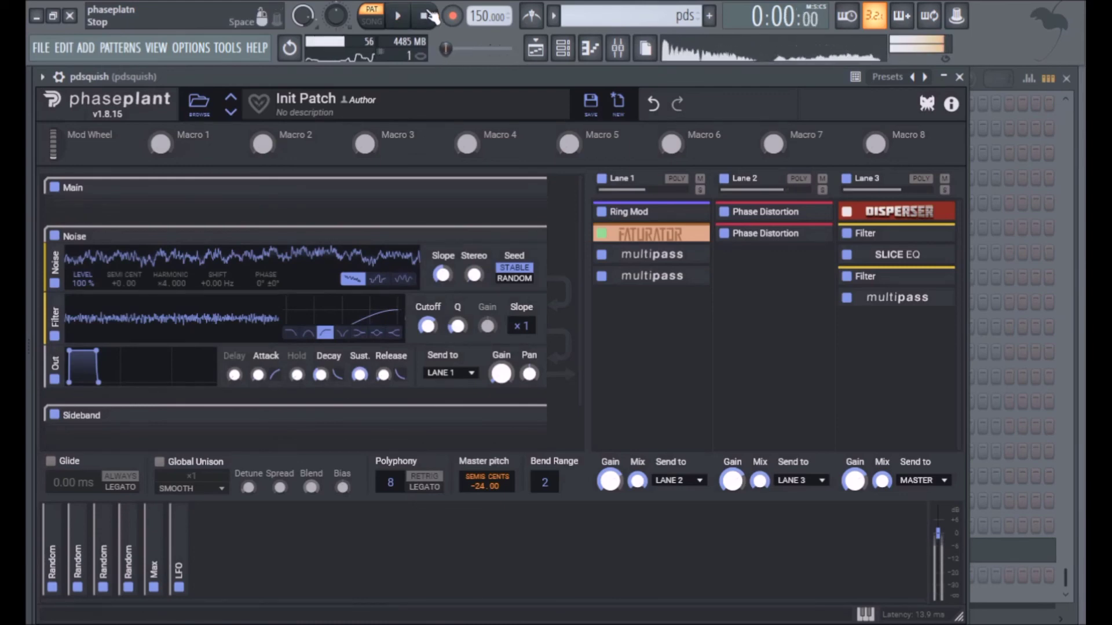
- Collapse the Noise group and look over the Main group's wavetable and the synced Ramp Up LFO
click(529, 238)
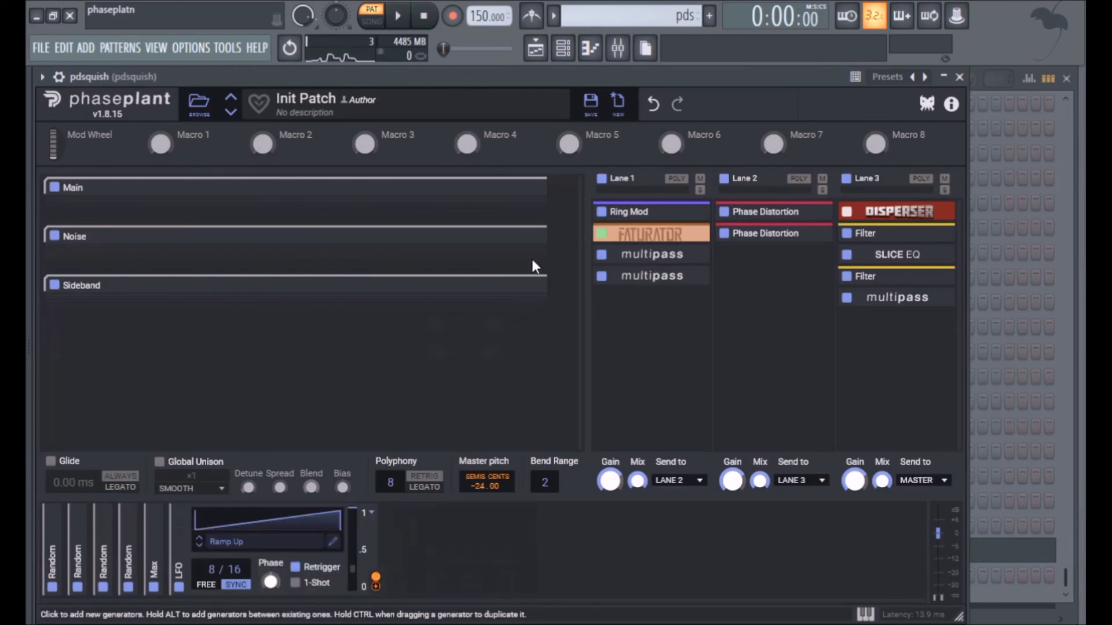
click(528, 189)
mouse_move(505, 234)
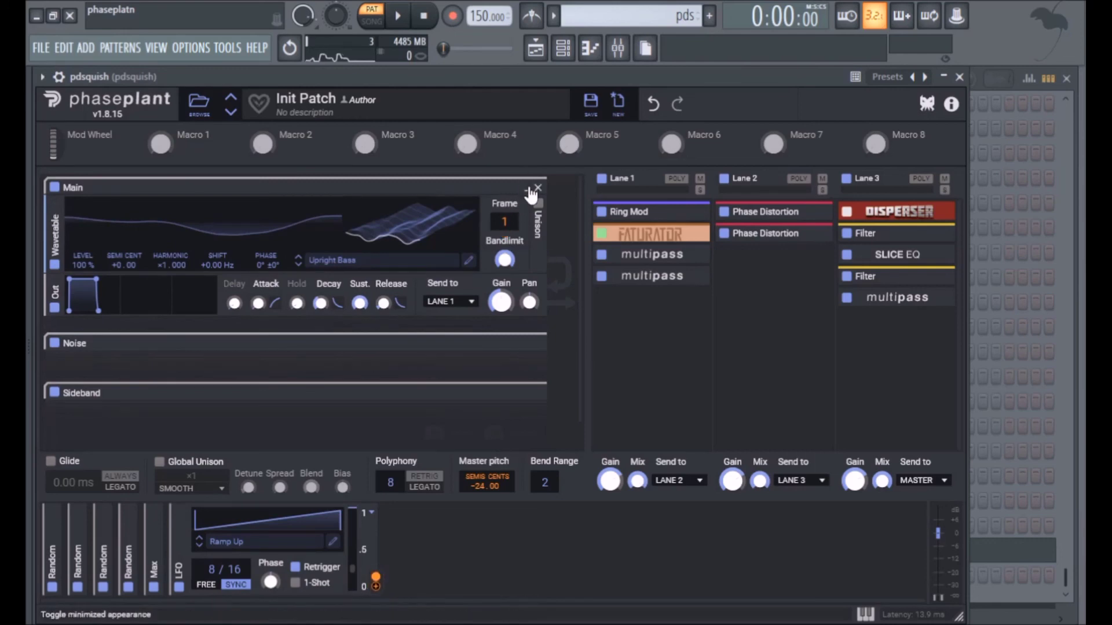
click(529, 188)
click(179, 528)
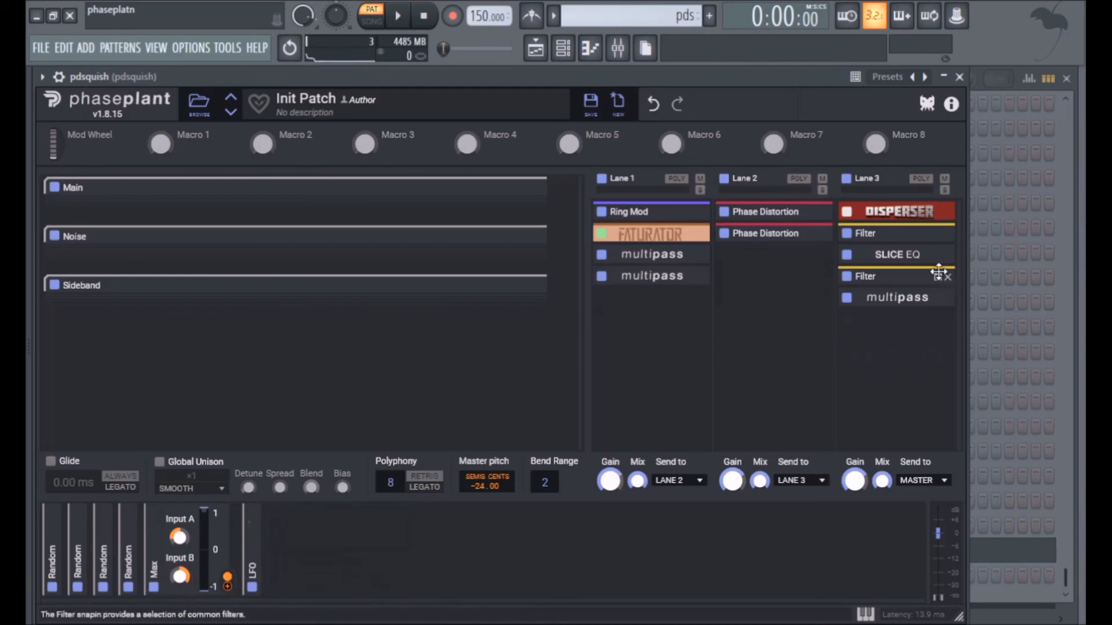
- Look over the Multipass and Slice EQ in Lane 3 once more
click(938, 298)
click(938, 297)
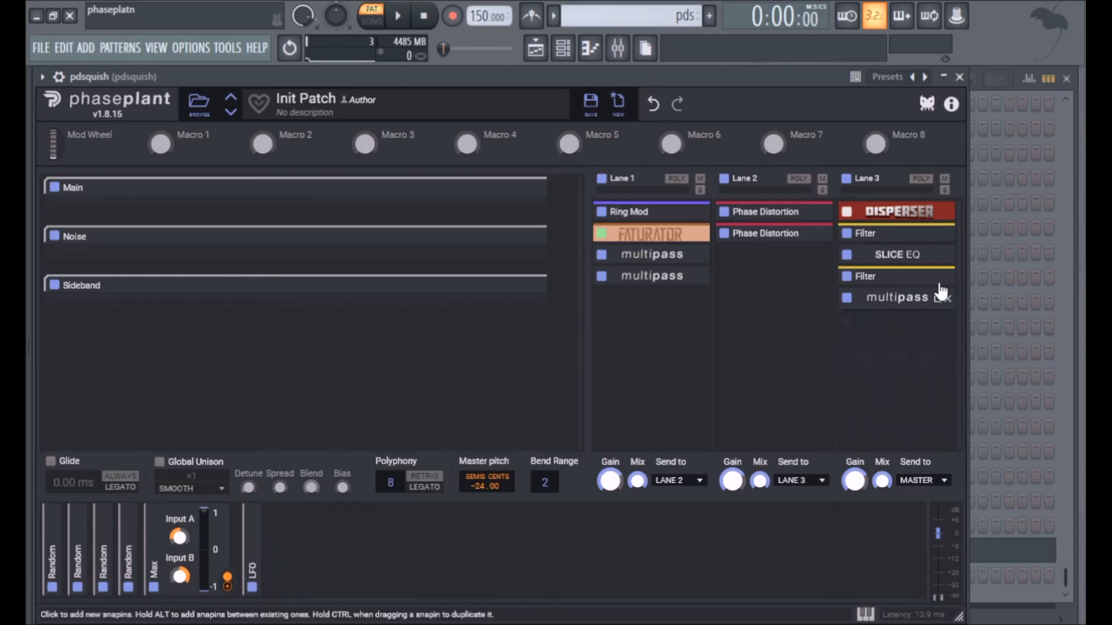
click(938, 256)
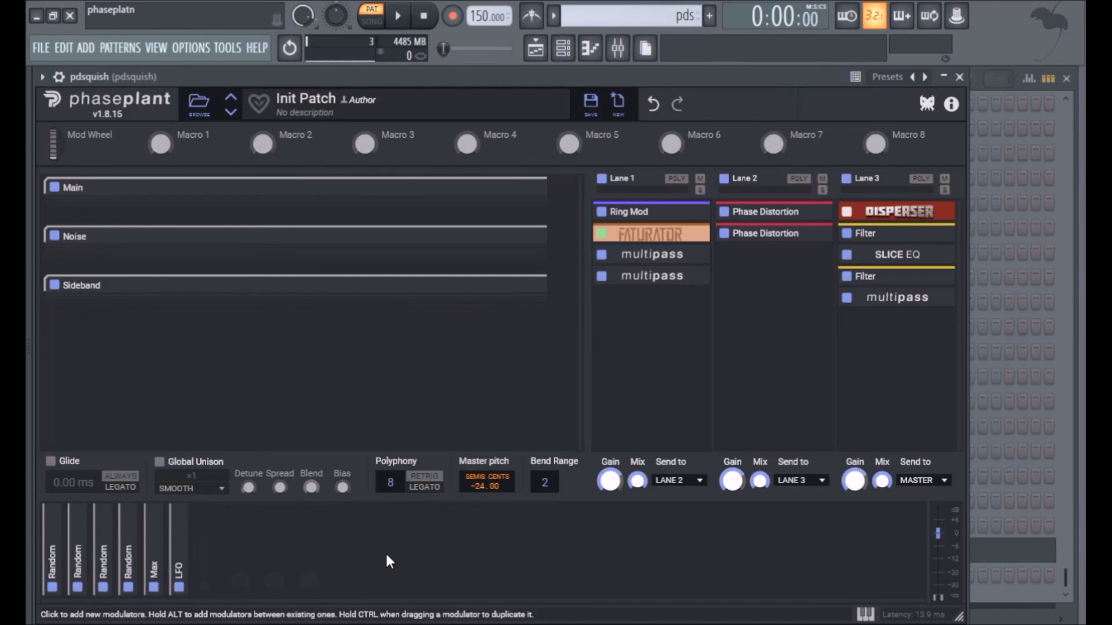
- Expand the Ramp Up LFO modulator to examine its 8/16 sync rate and retrigger settings
click(180, 530)
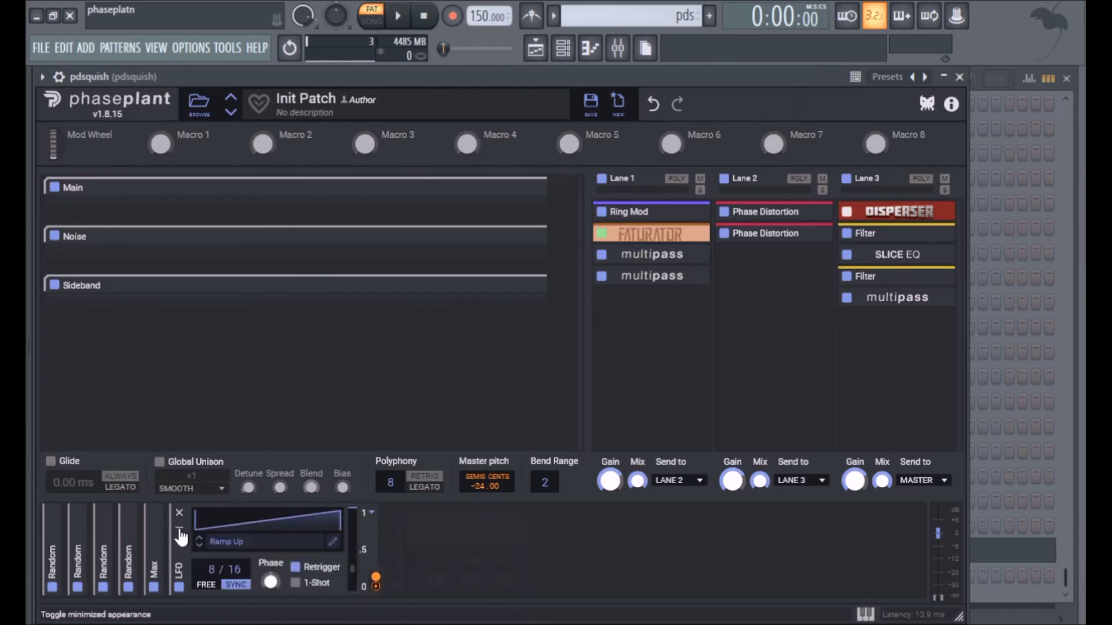
click(179, 530)
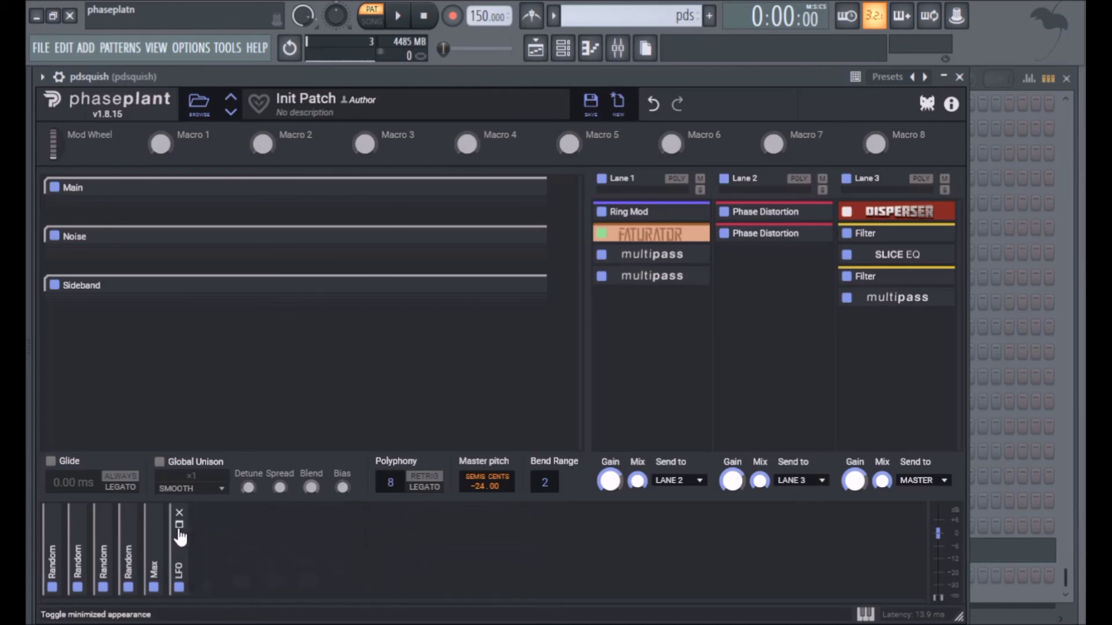
click(179, 528)
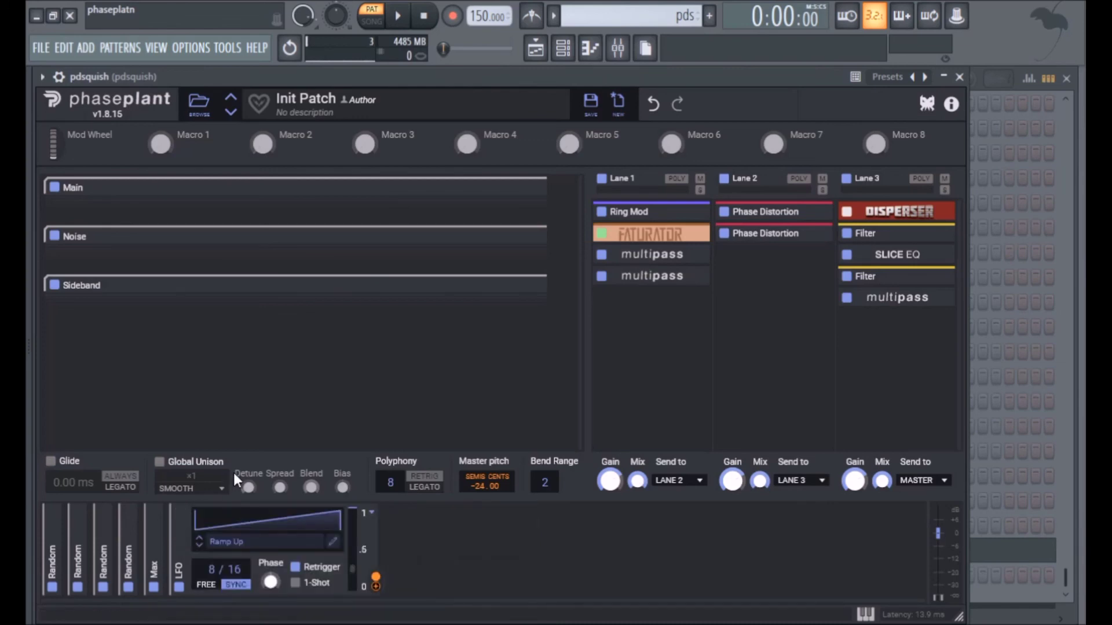